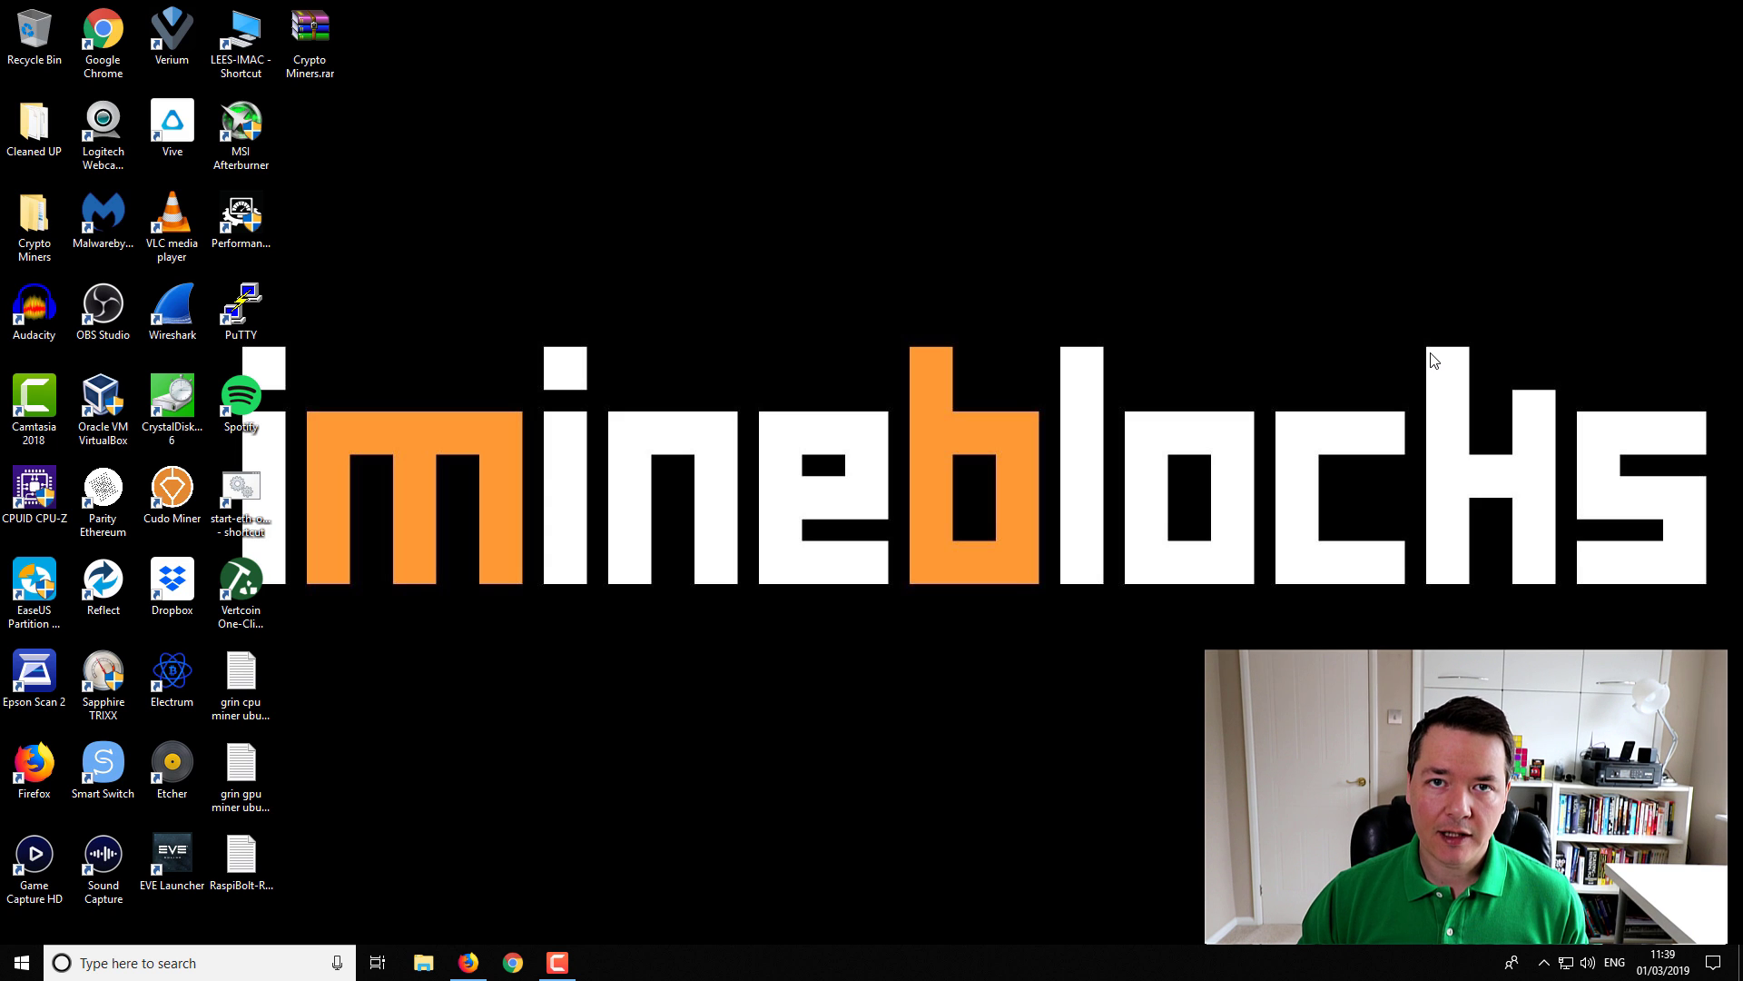
Step: Launch Cudo Miner from the desktop and maximize its window to full screen
{"action": "double_click", "coordinate": [175, 490]}
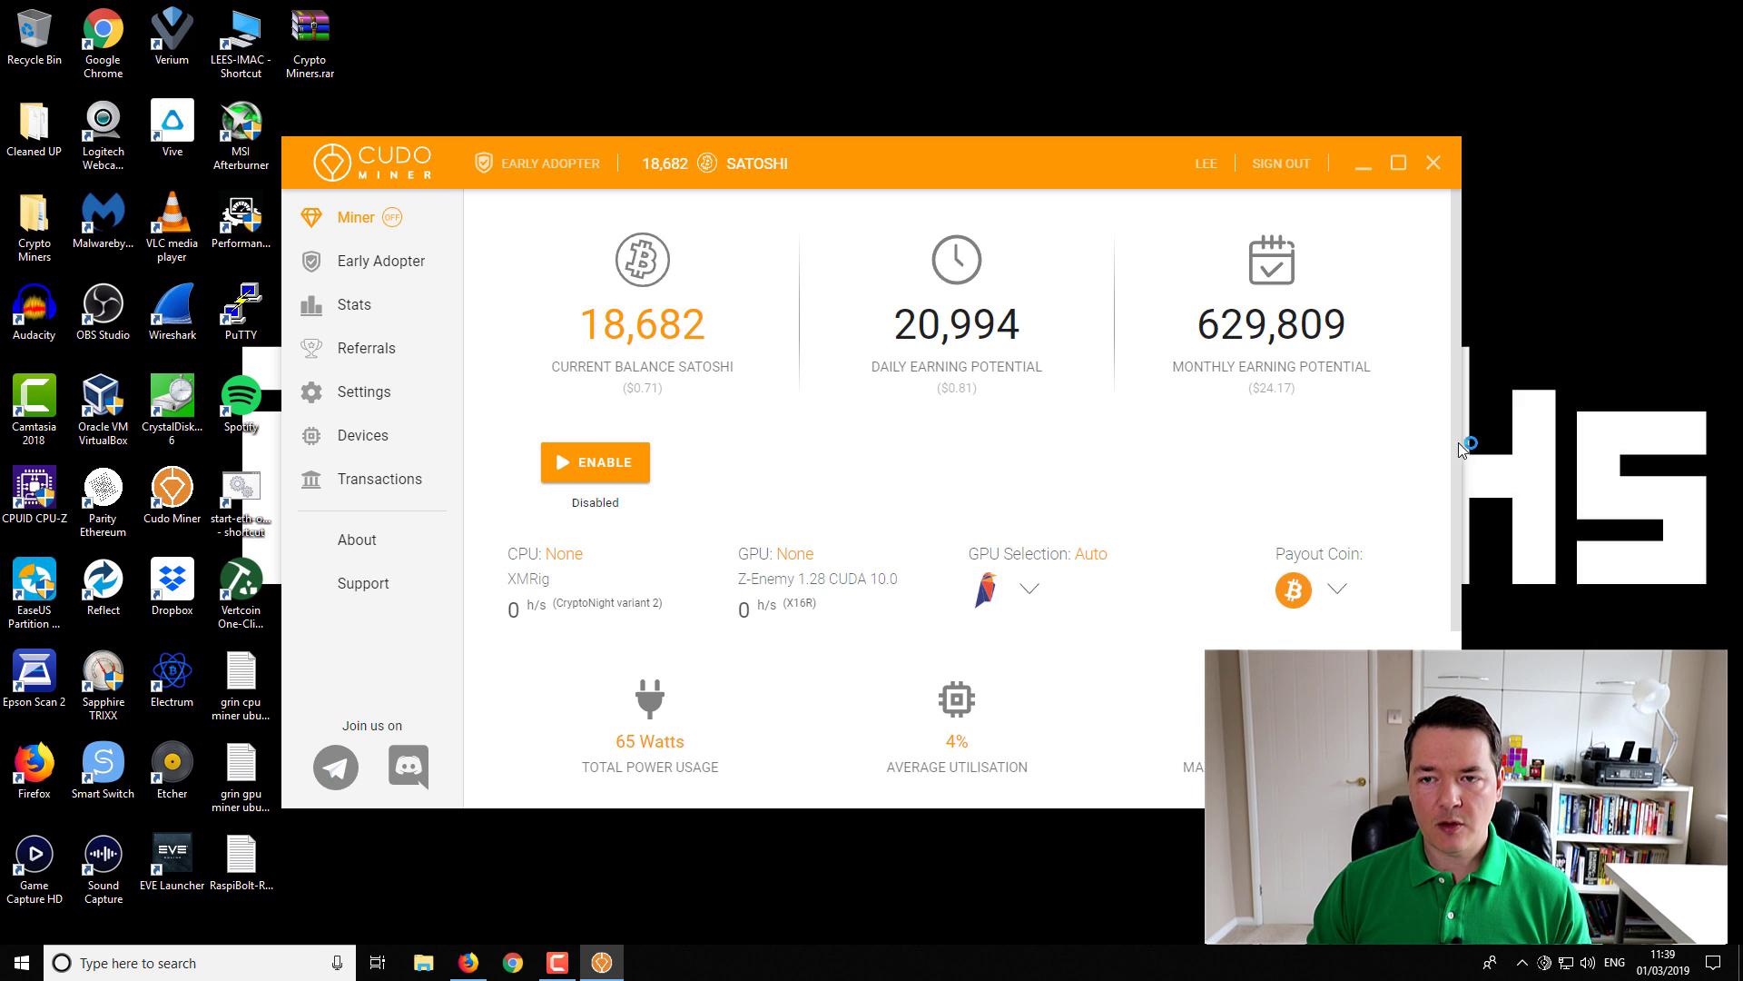
{"action": "left_click", "coordinate": [1395, 170]}
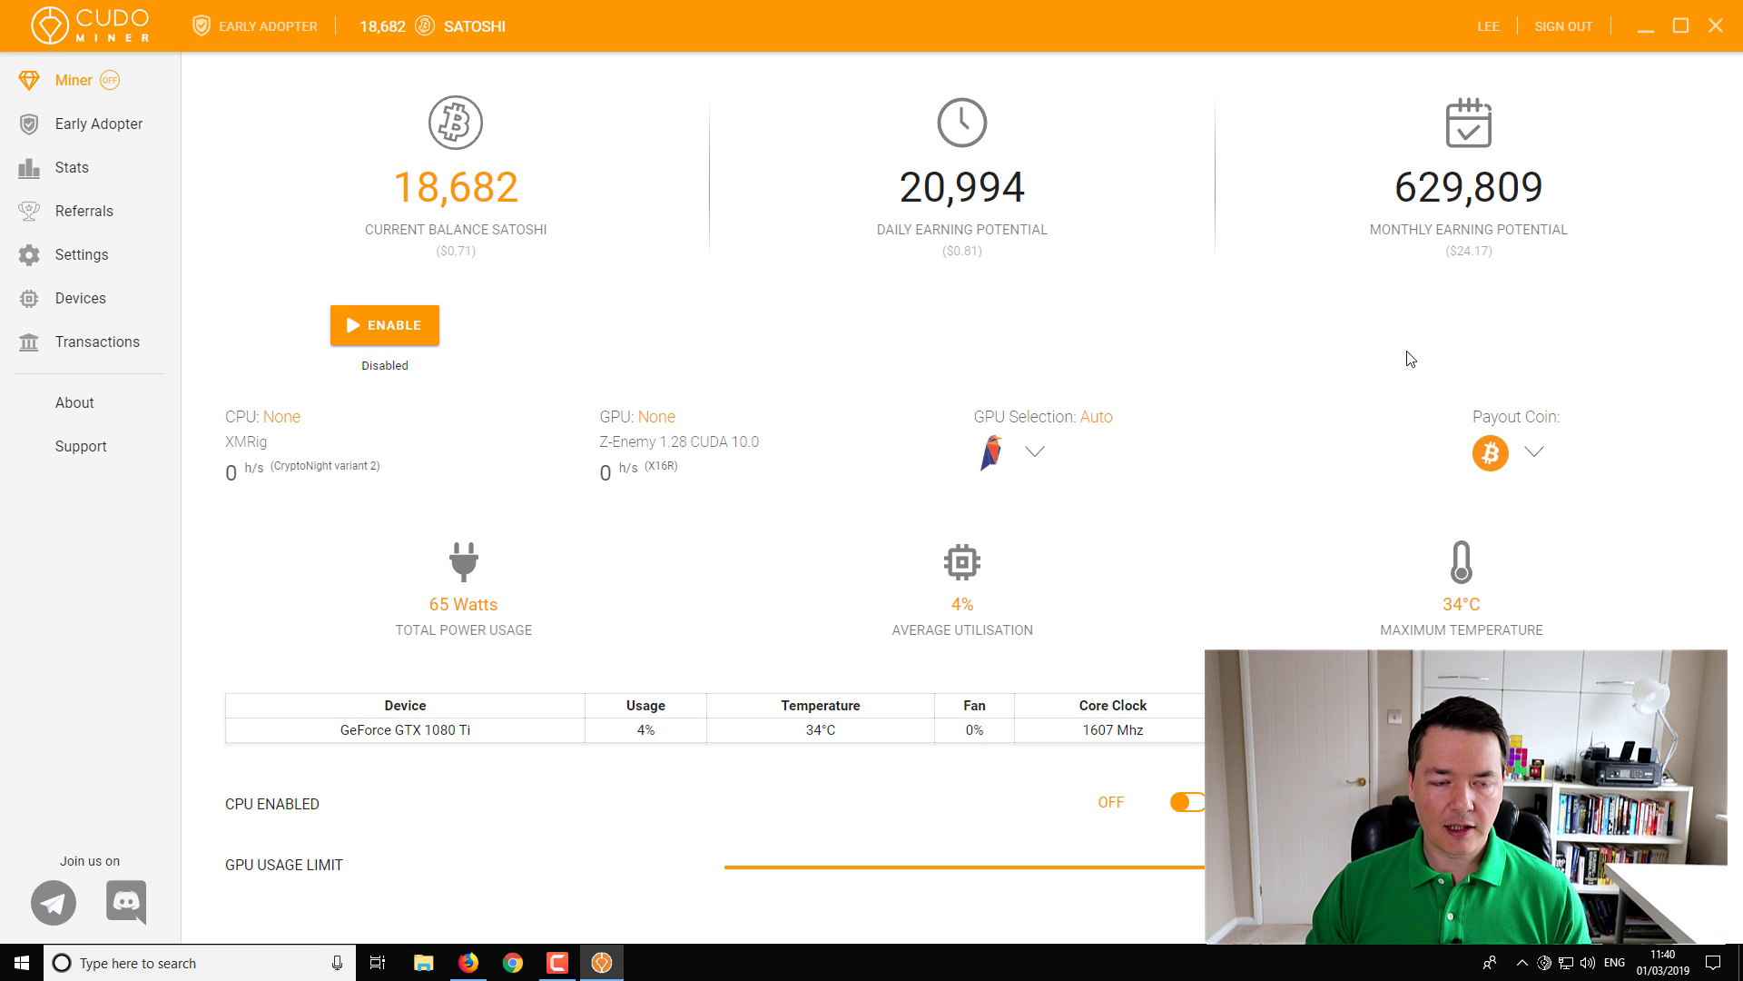
Step: Enable the miner so the GTX 1080 Ti starts mining Ravencoin
{"action": "left_click", "coordinate": [398, 329]}
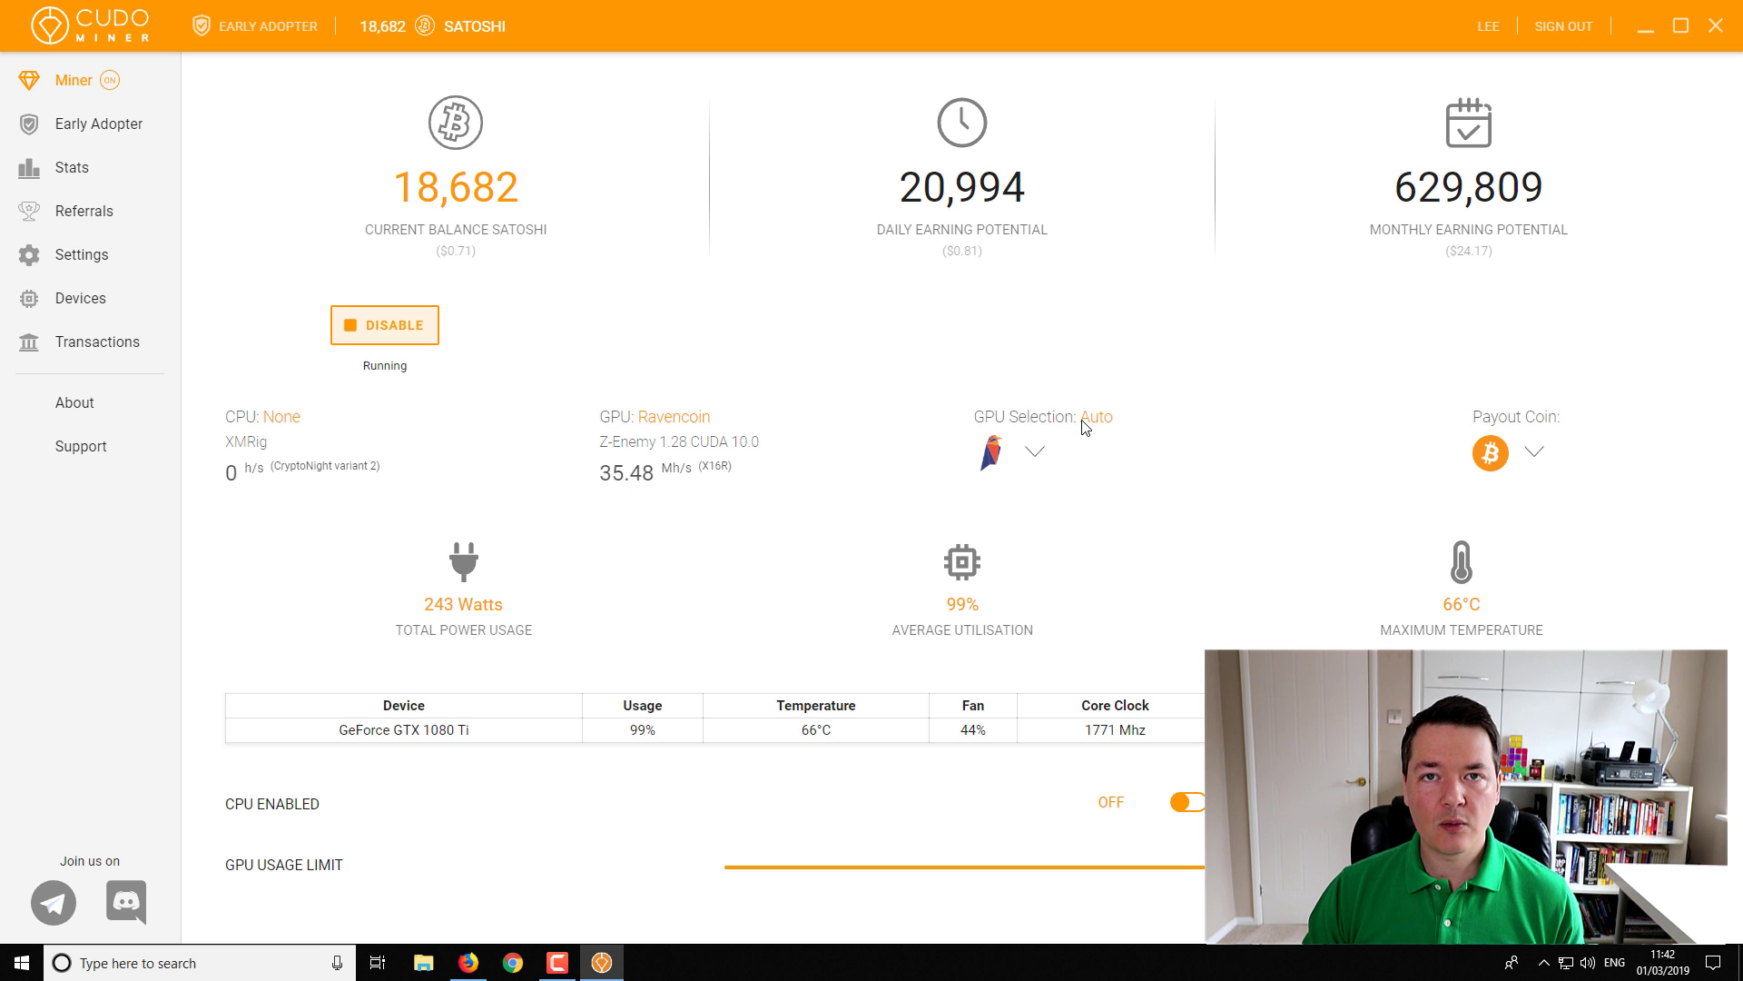
Step: Check the GPU mining coin list and close it, leaving it on Auto with Ravencoin
{"action": "left_click", "coordinate": [1035, 454]}
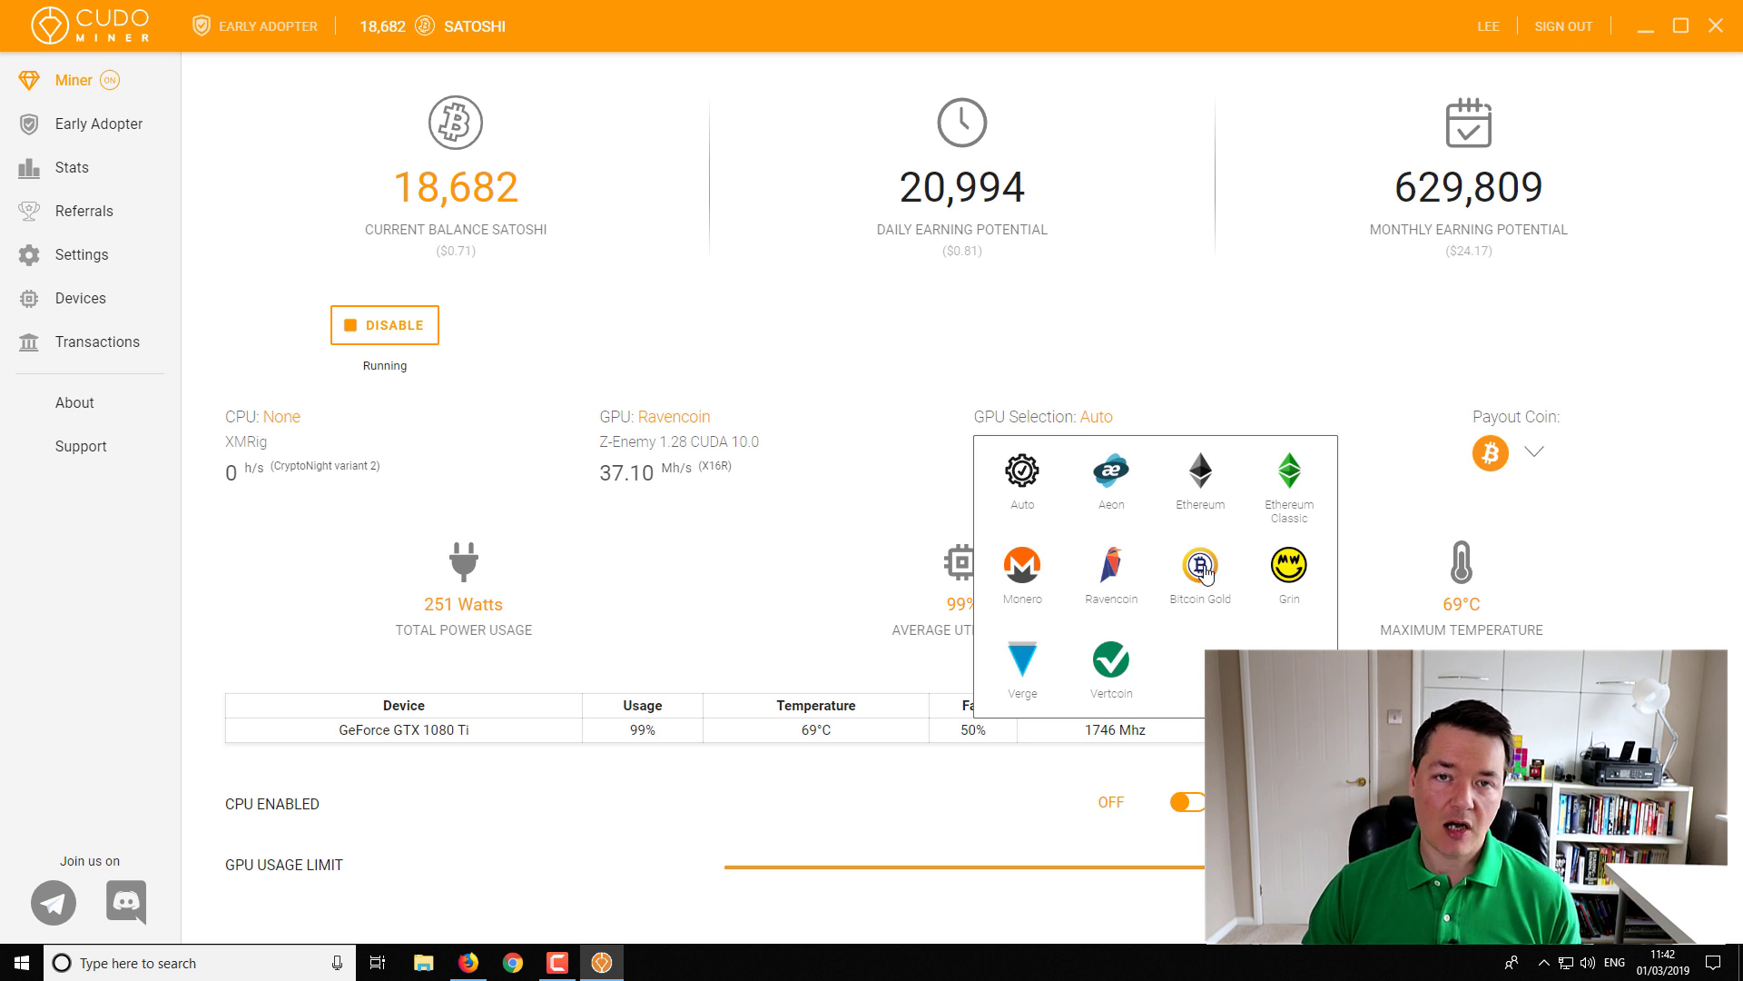
{"action": "left_click", "coordinate": [1134, 402]}
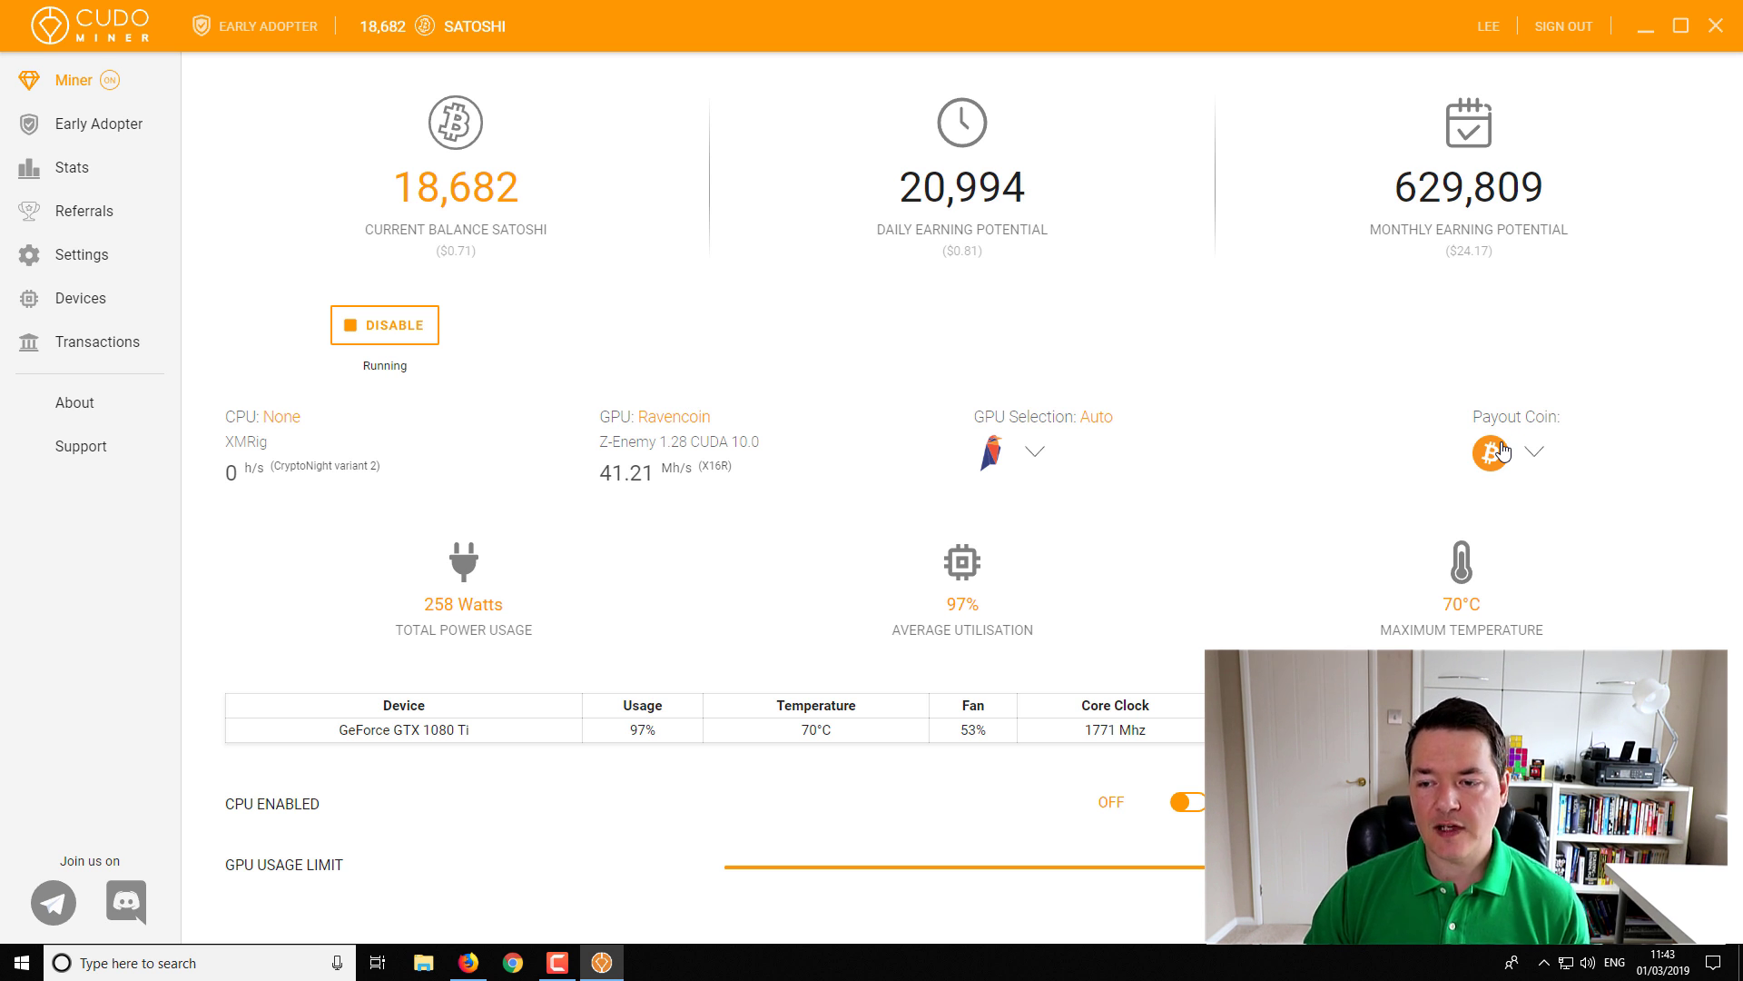
Step: Review the payout coin options, keeping Bitcoin as the payout coin
{"action": "left_click", "coordinate": [1534, 454]}
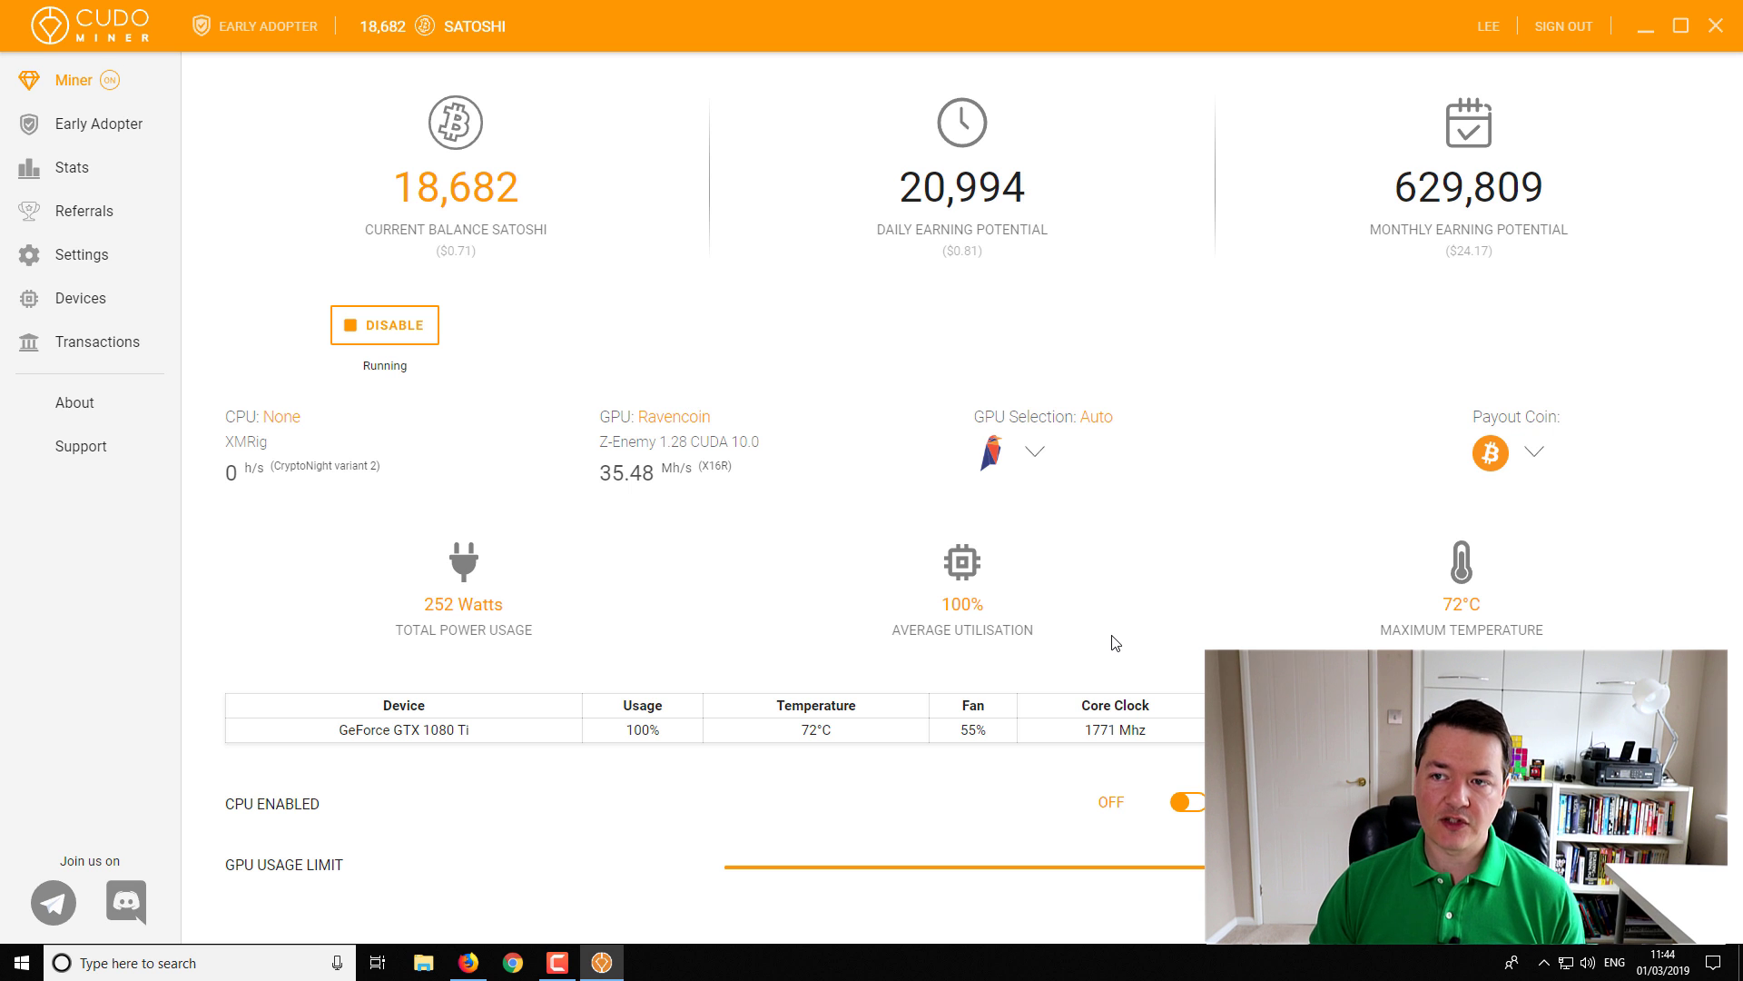
Step: In MSI Afterburner, set the GPU fan to manual and raise it from 55% to about 69%
{"action": "left_click", "coordinate": [1638, 26]}
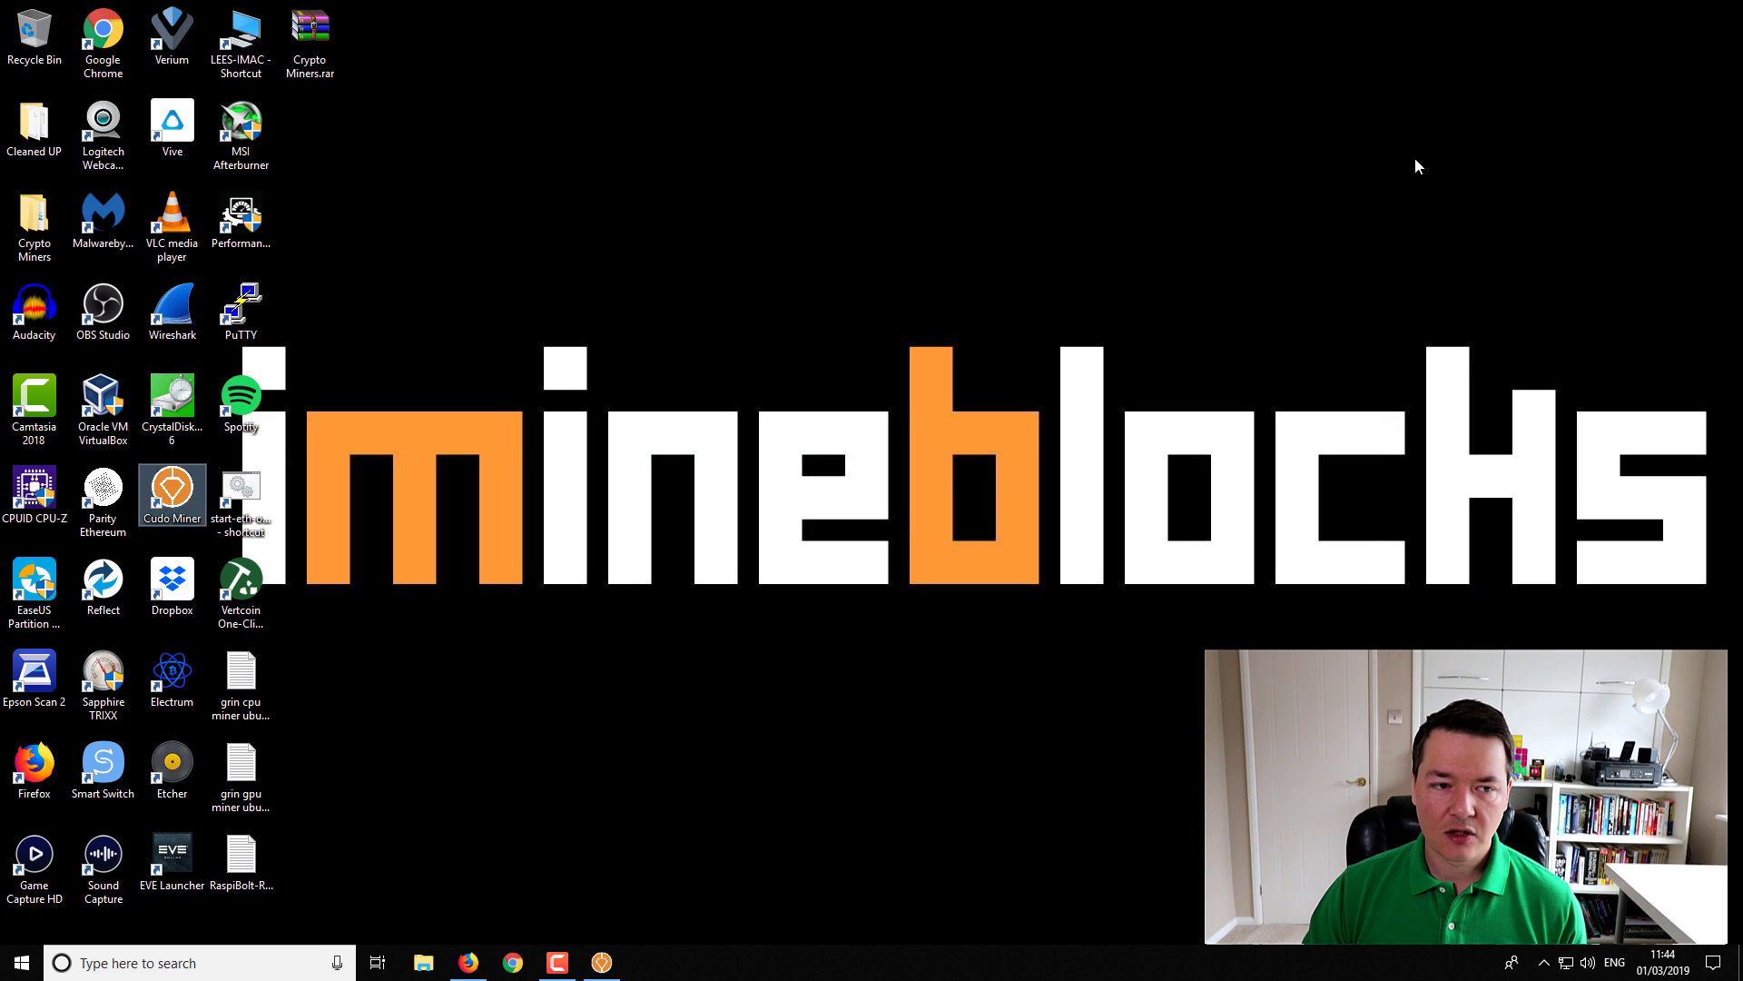
{"action": "double_click", "coordinate": [232, 127]}
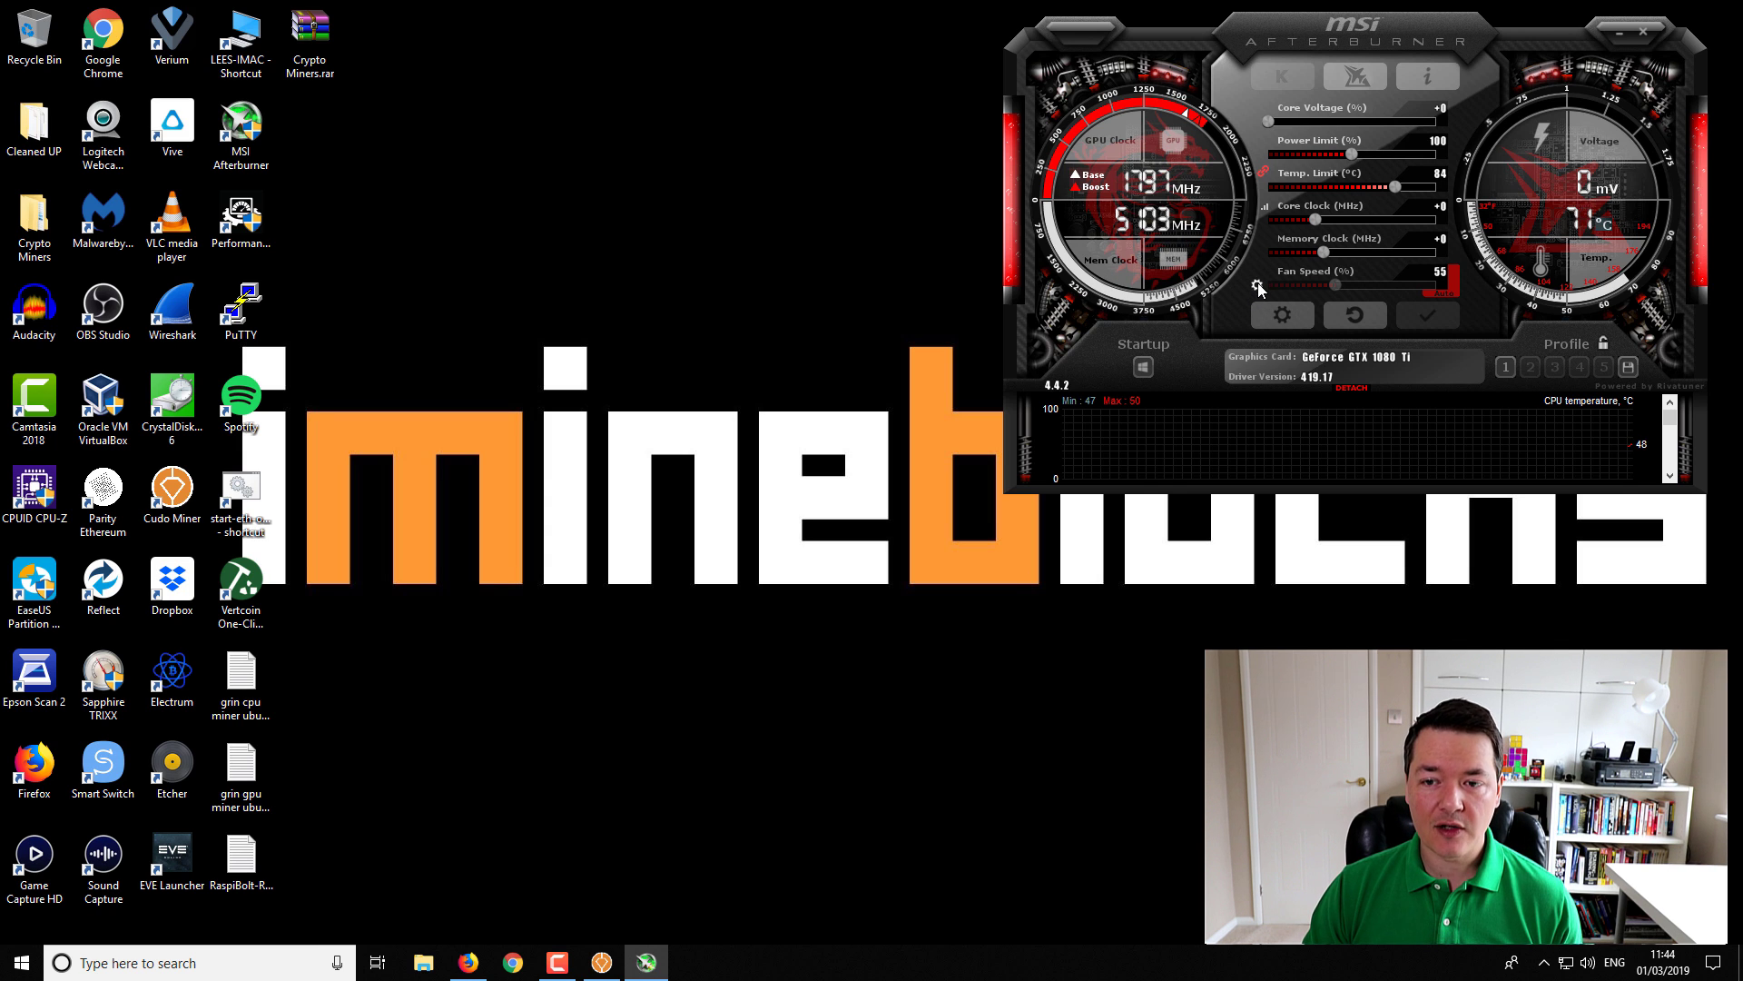
{"action": "left_click", "coordinate": [1258, 286]}
{"action": "left_click_drag", "start_coordinate": [1334, 285], "coordinate": [1421, 287]}
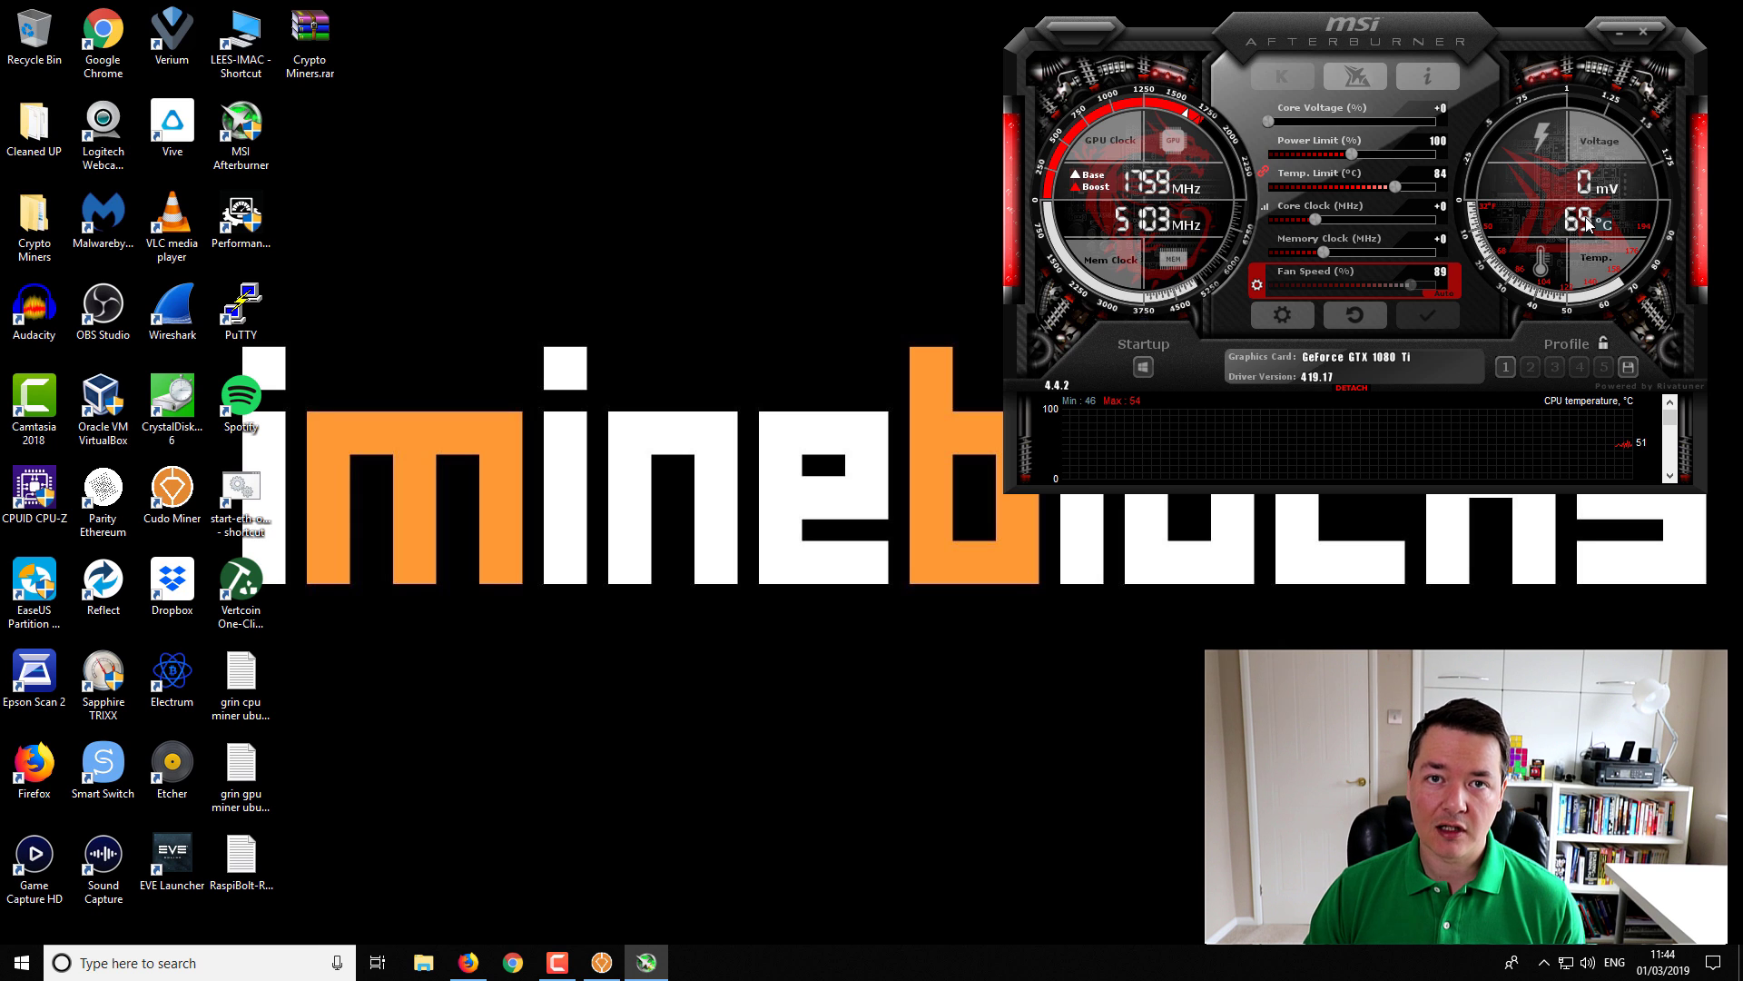
{"action": "left_click", "coordinate": [594, 965]}
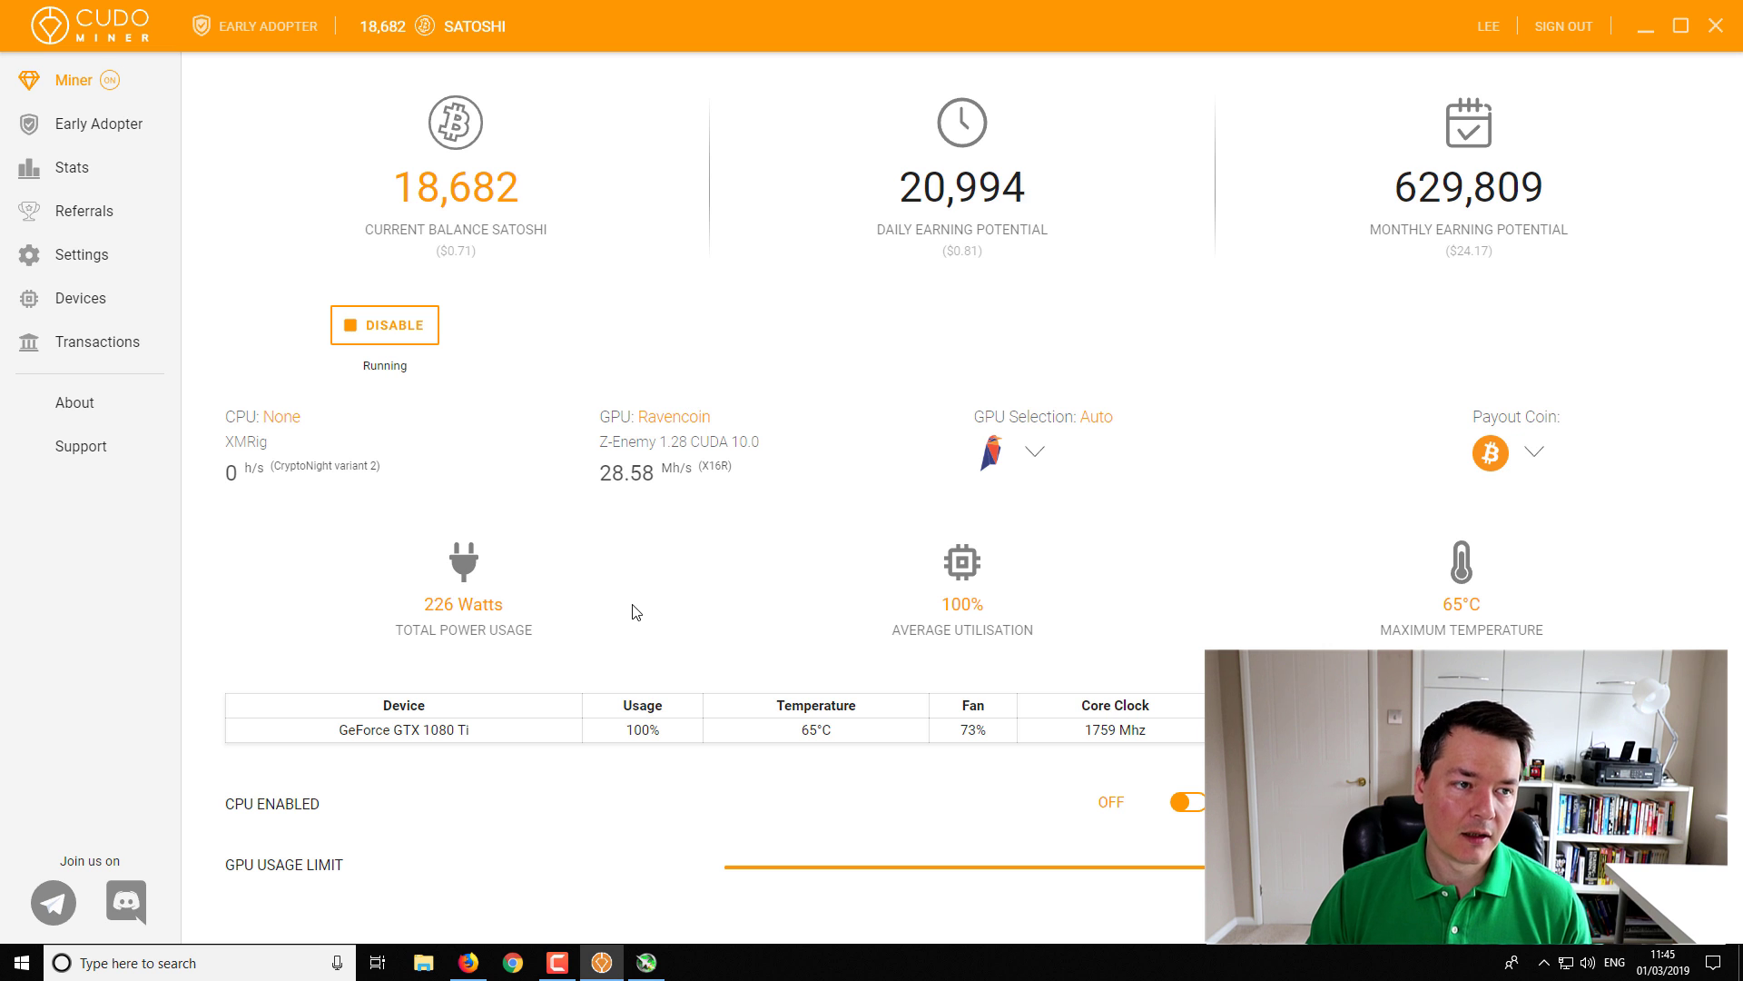
Step: Show the Early Adopter page with its four benefits
{"action": "left_click", "coordinate": [134, 138]}
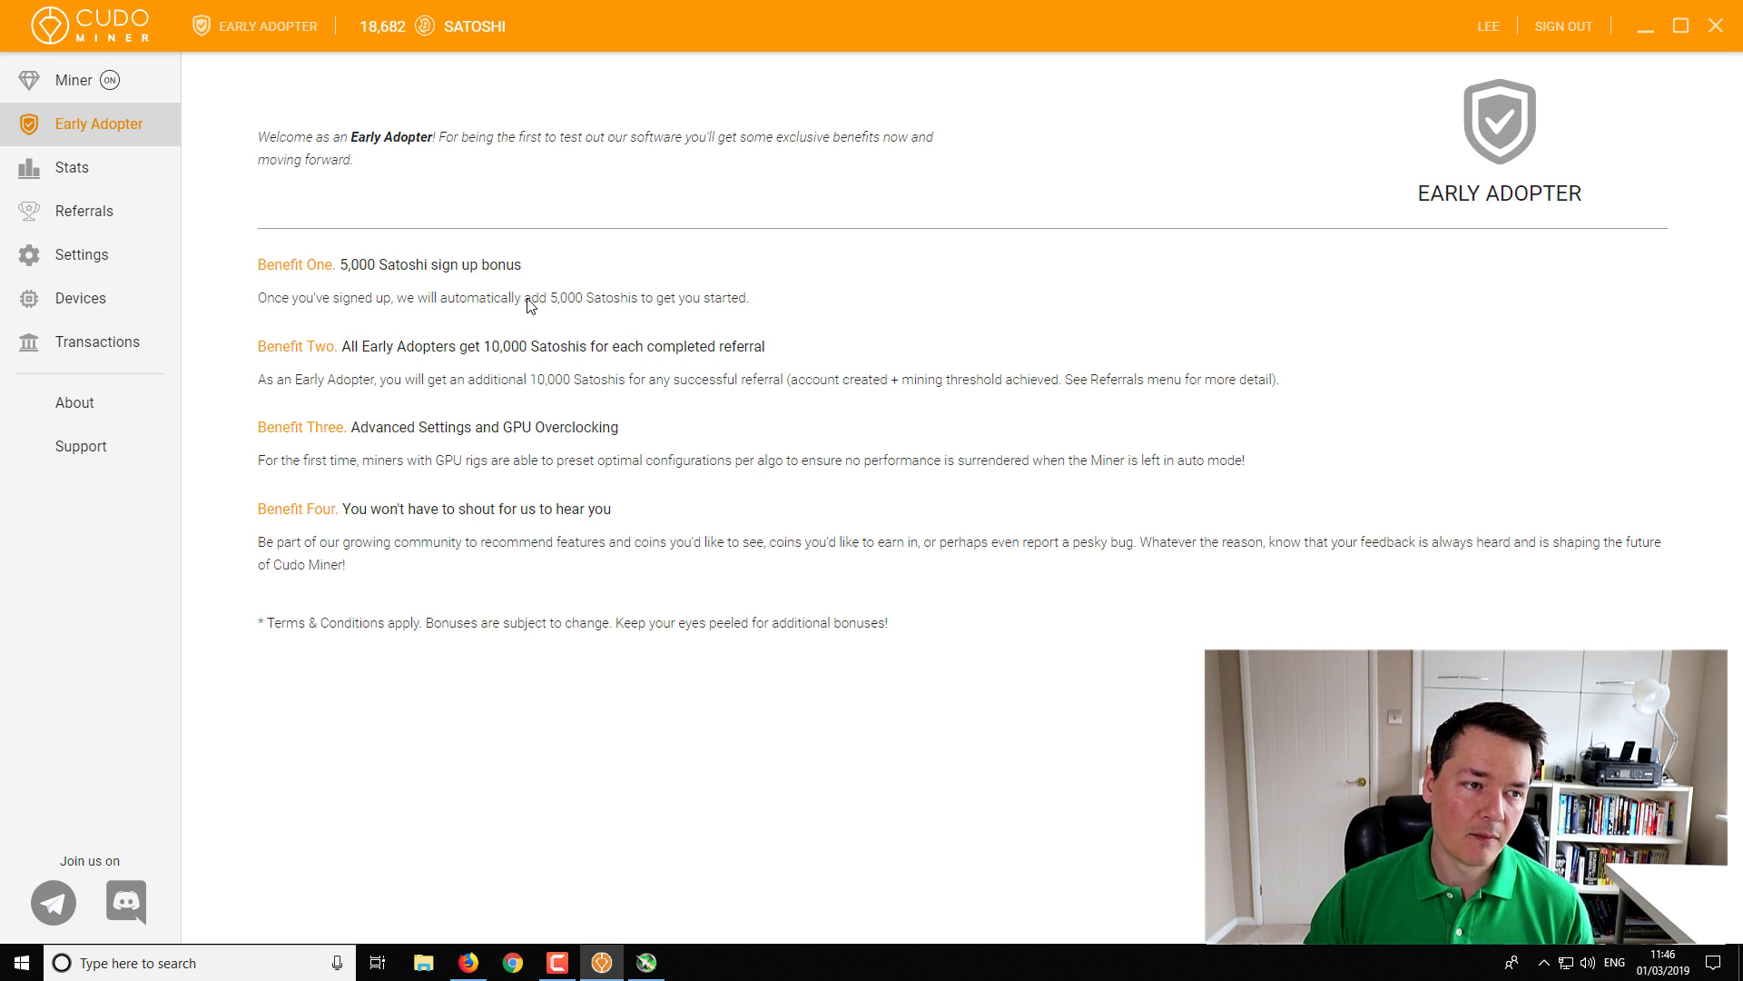
Step: Show the Stats page with the Satoshis Per Hour chart and benchmark results
{"action": "left_click", "coordinate": [91, 173]}
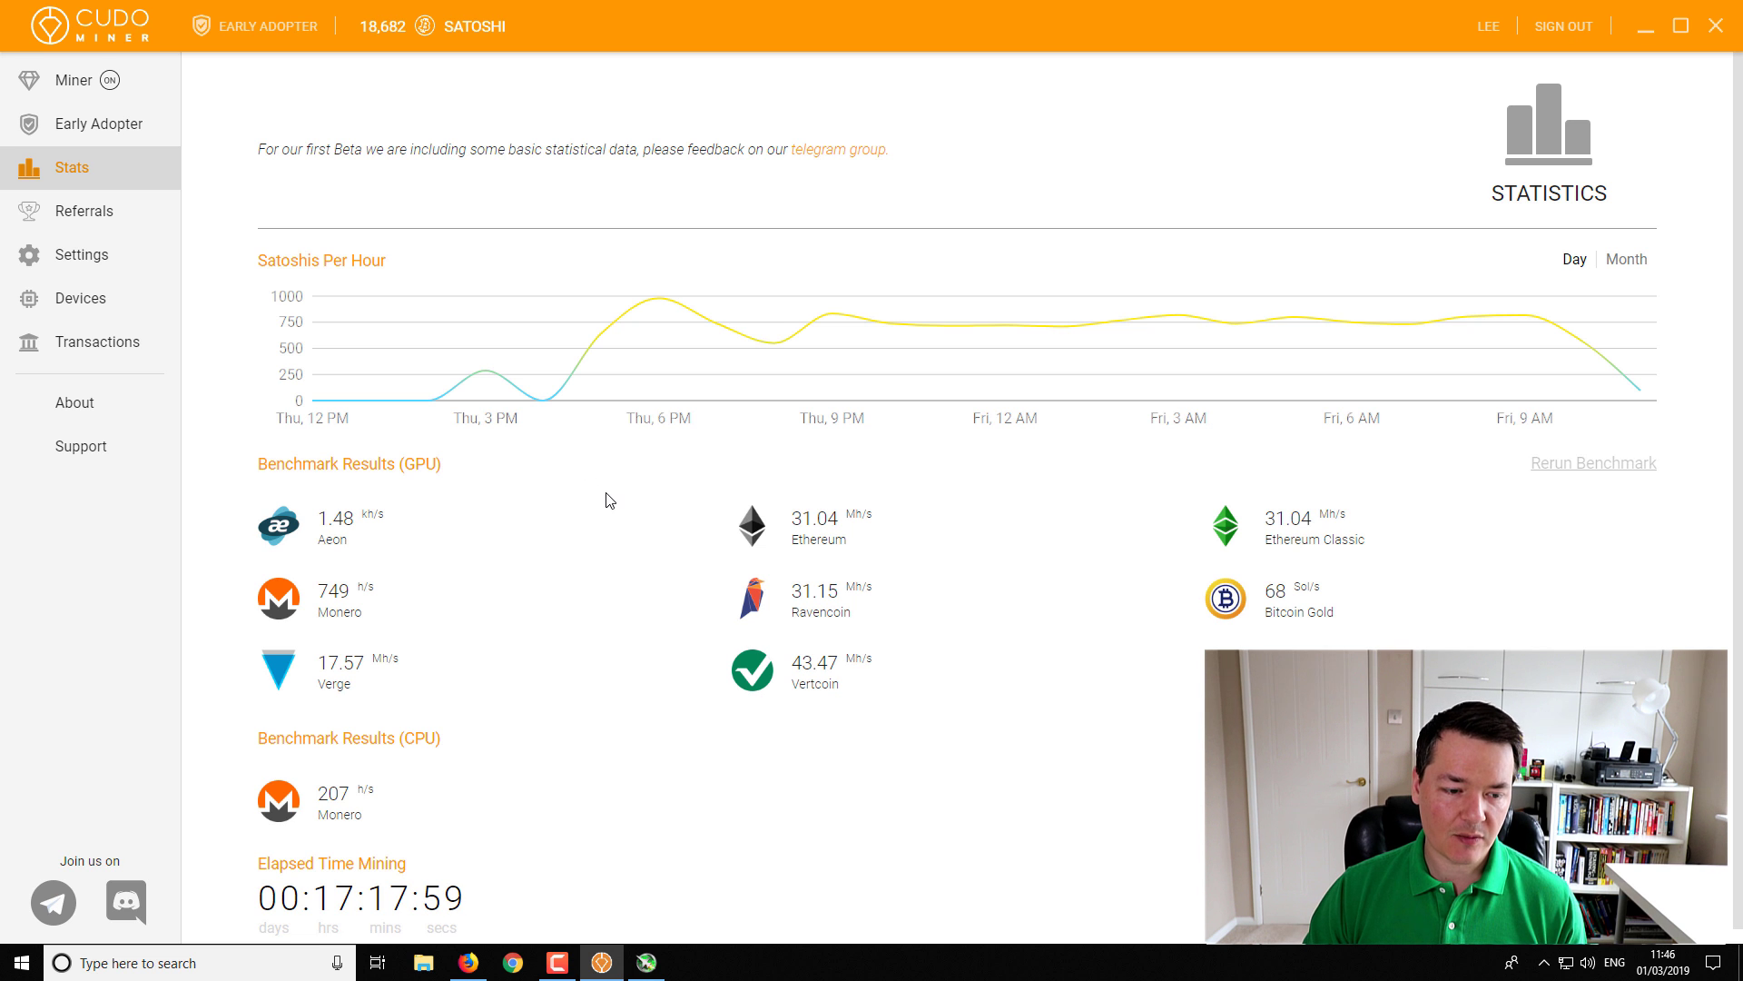
Step: View the monthly earnings chart, then switch back to the hourly Day view
{"action": "scroll", "coordinate": [607, 501], "scroll_direction": "down", "scroll_amount": 1}
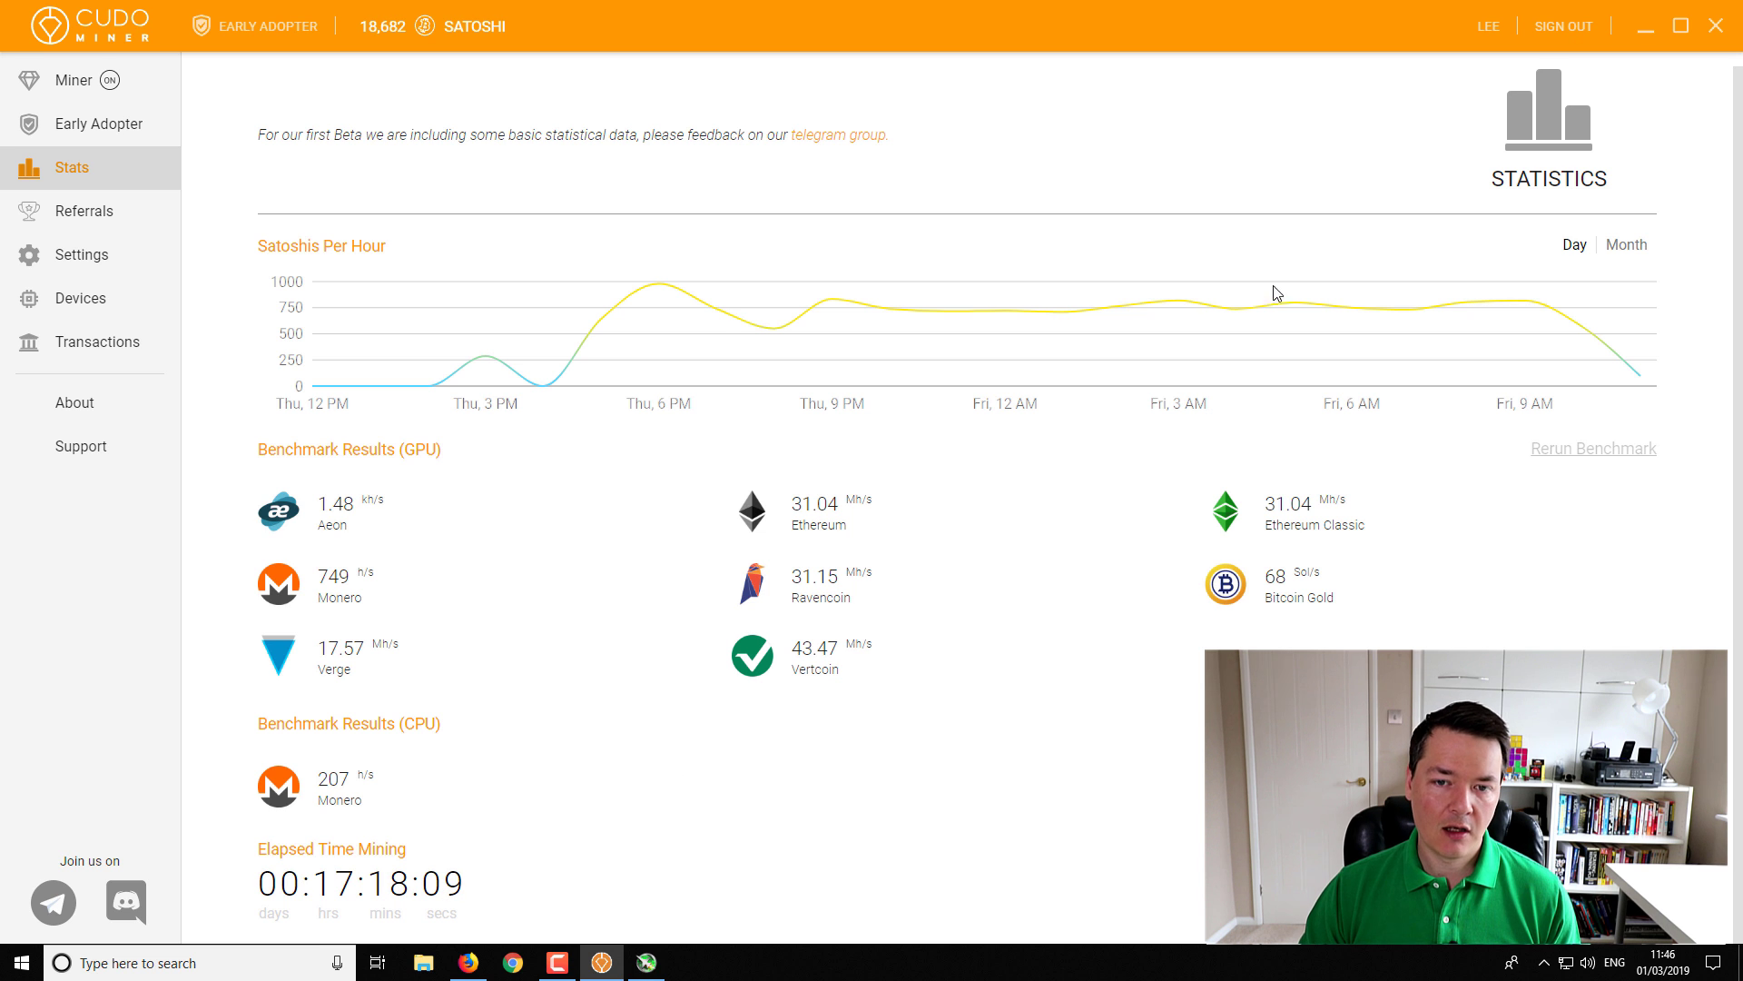
{"action": "left_click", "coordinate": [1609, 250]}
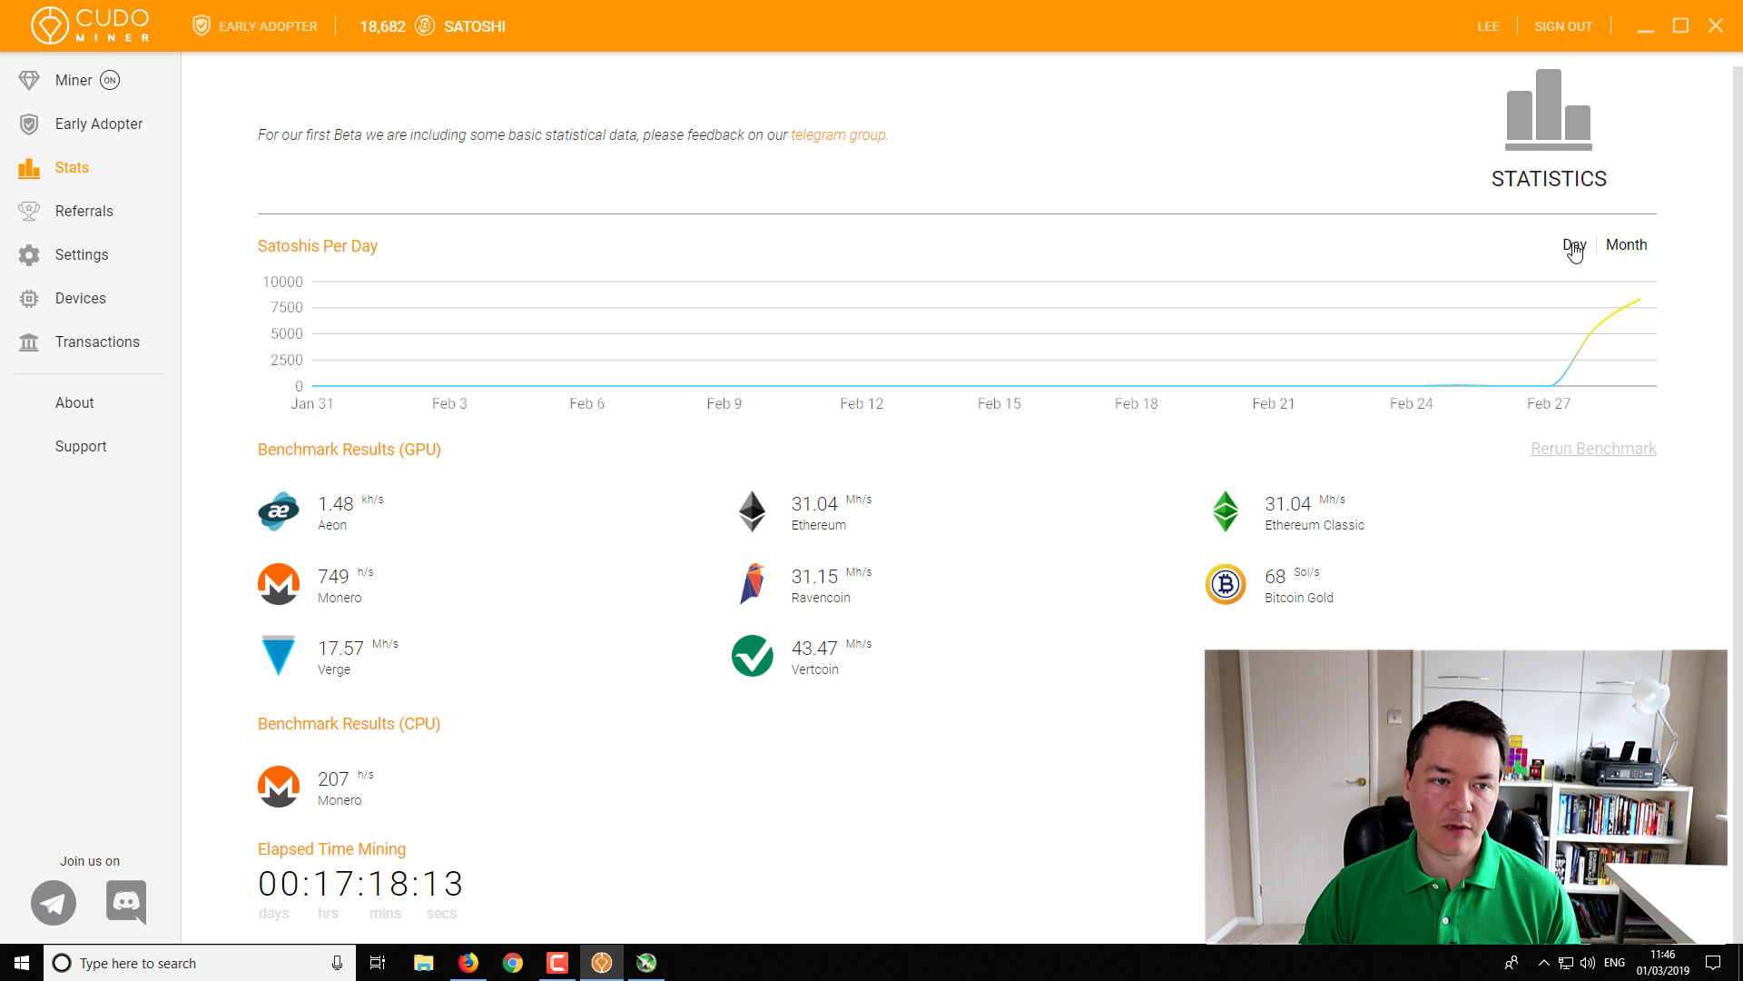
{"action": "left_click", "coordinate": [1575, 247]}
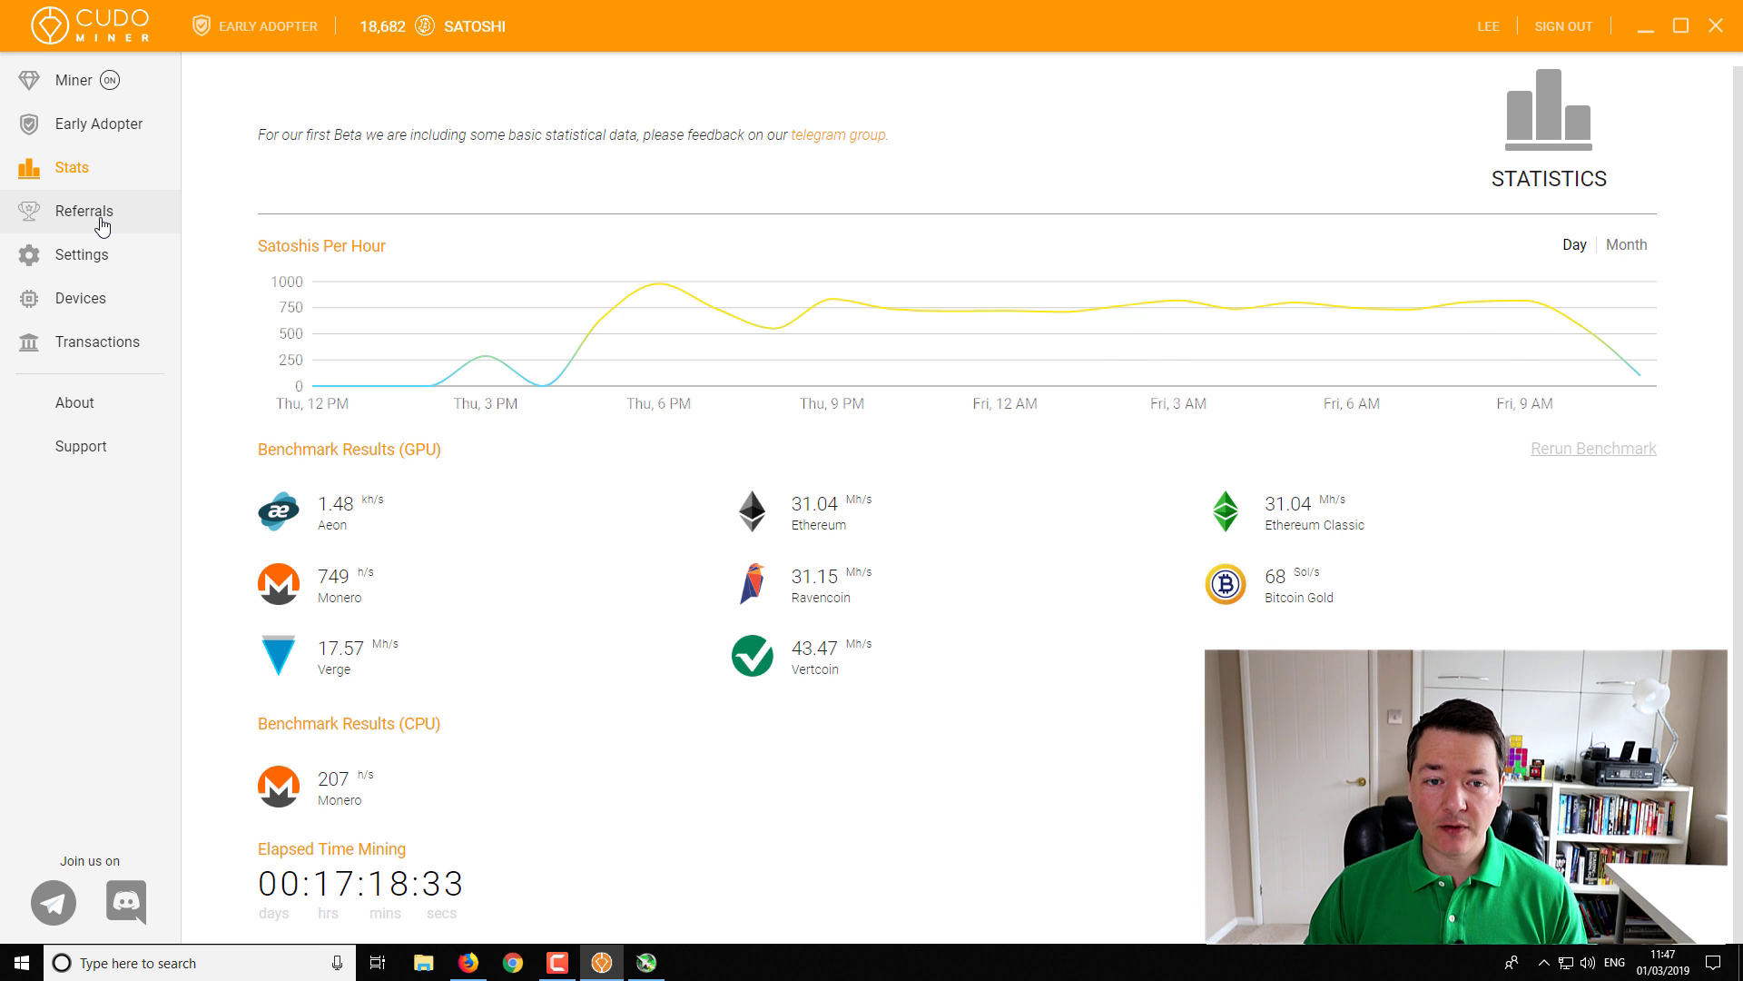
Step: Go to the Referrals page in the sidebar
{"action": "left_click", "coordinate": [103, 226]}
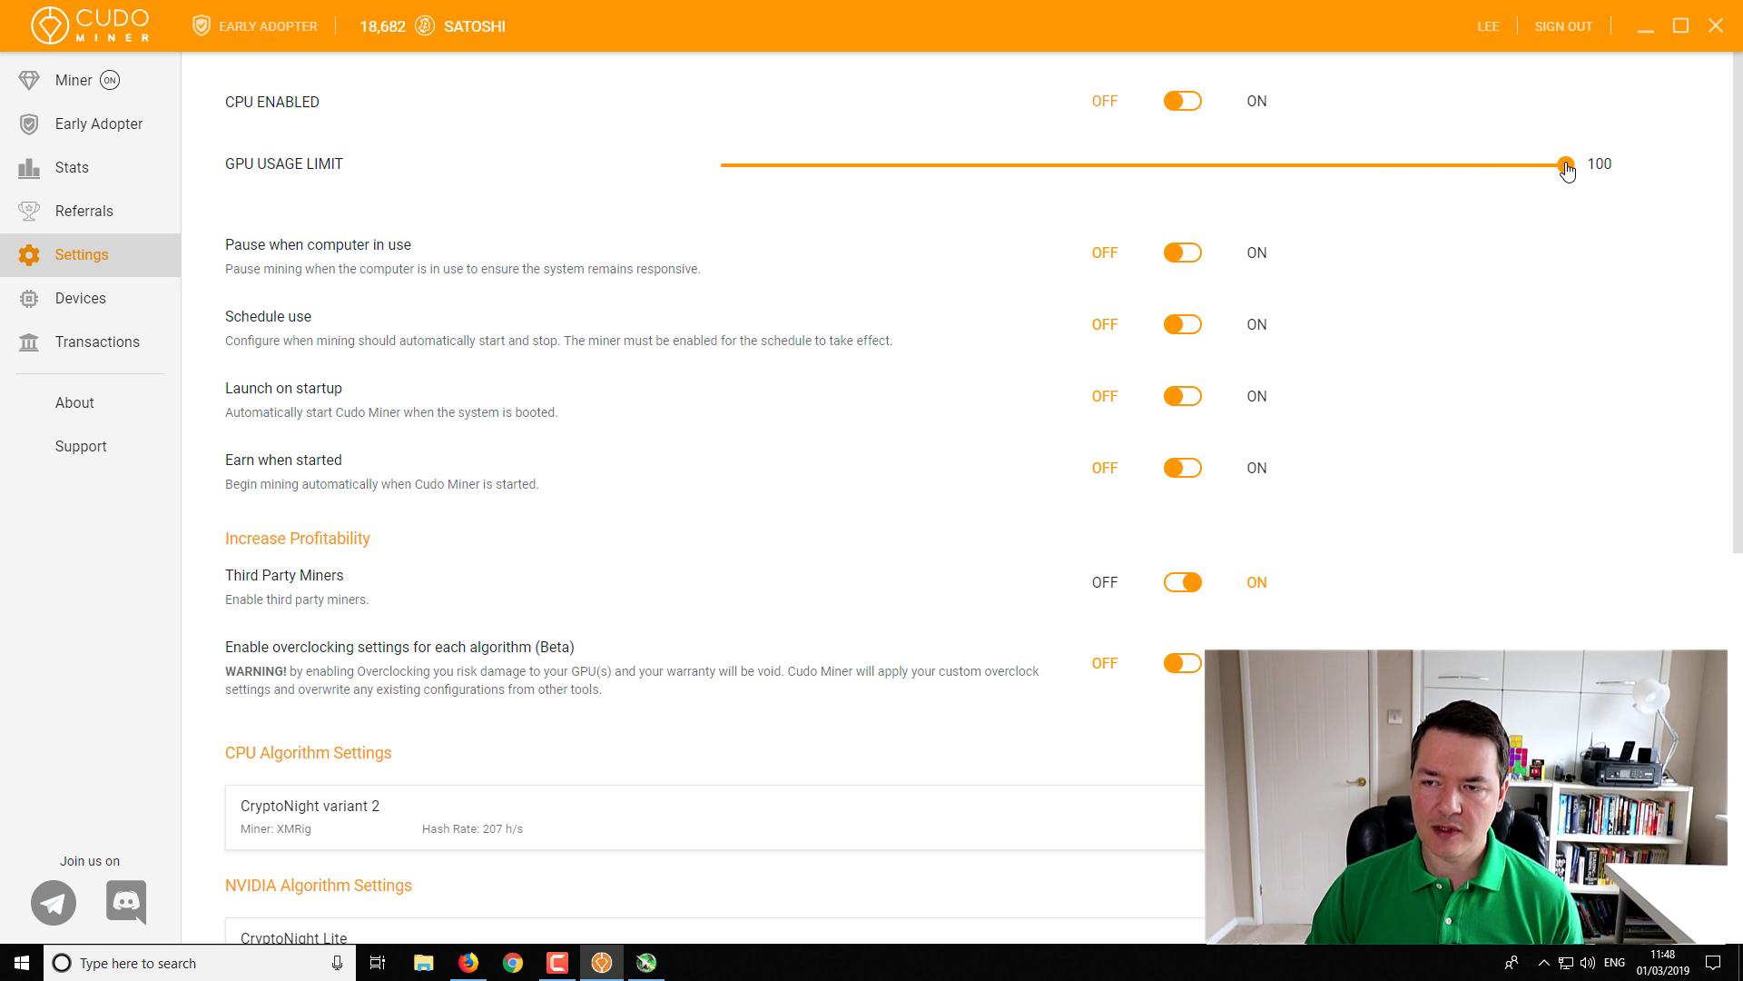
Step: Lower the GPU usage limit slider from 100 to 75
{"action": "left_click_drag", "start_coordinate": [1568, 170], "coordinate": [1354, 177]}
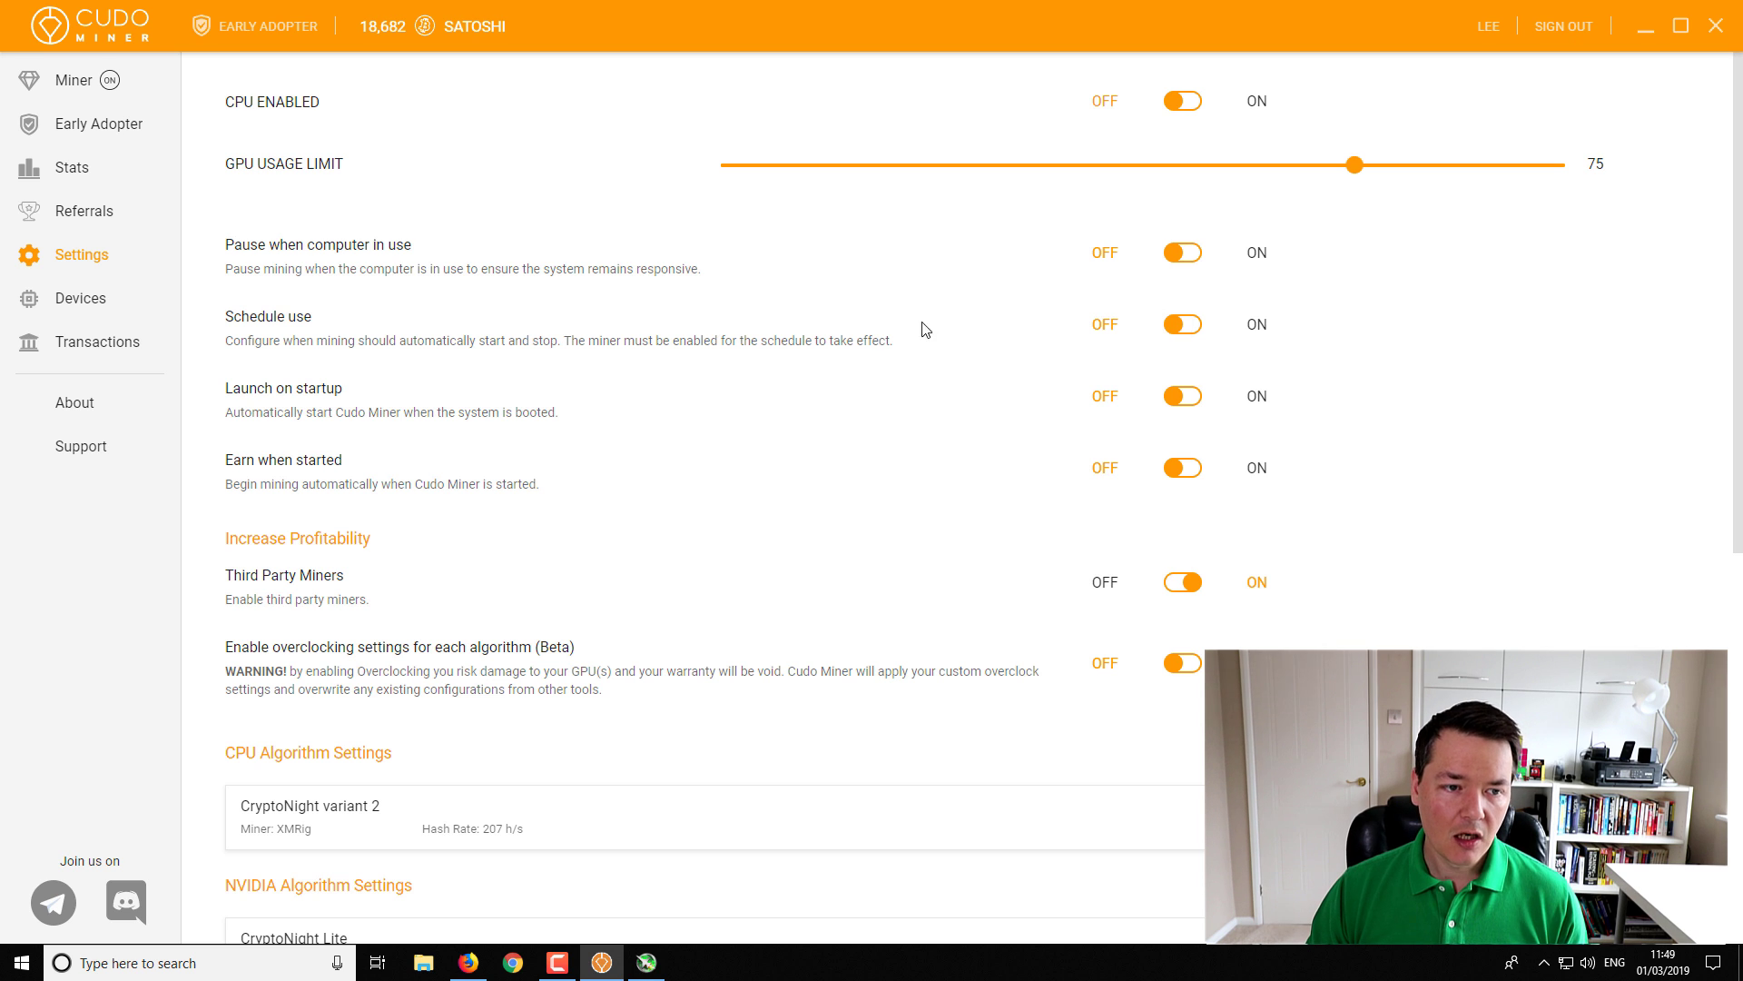
Step: Switch on Launch on startup and Earn when started, leaving overclocking off
{"action": "left_click", "coordinate": [1184, 410]}
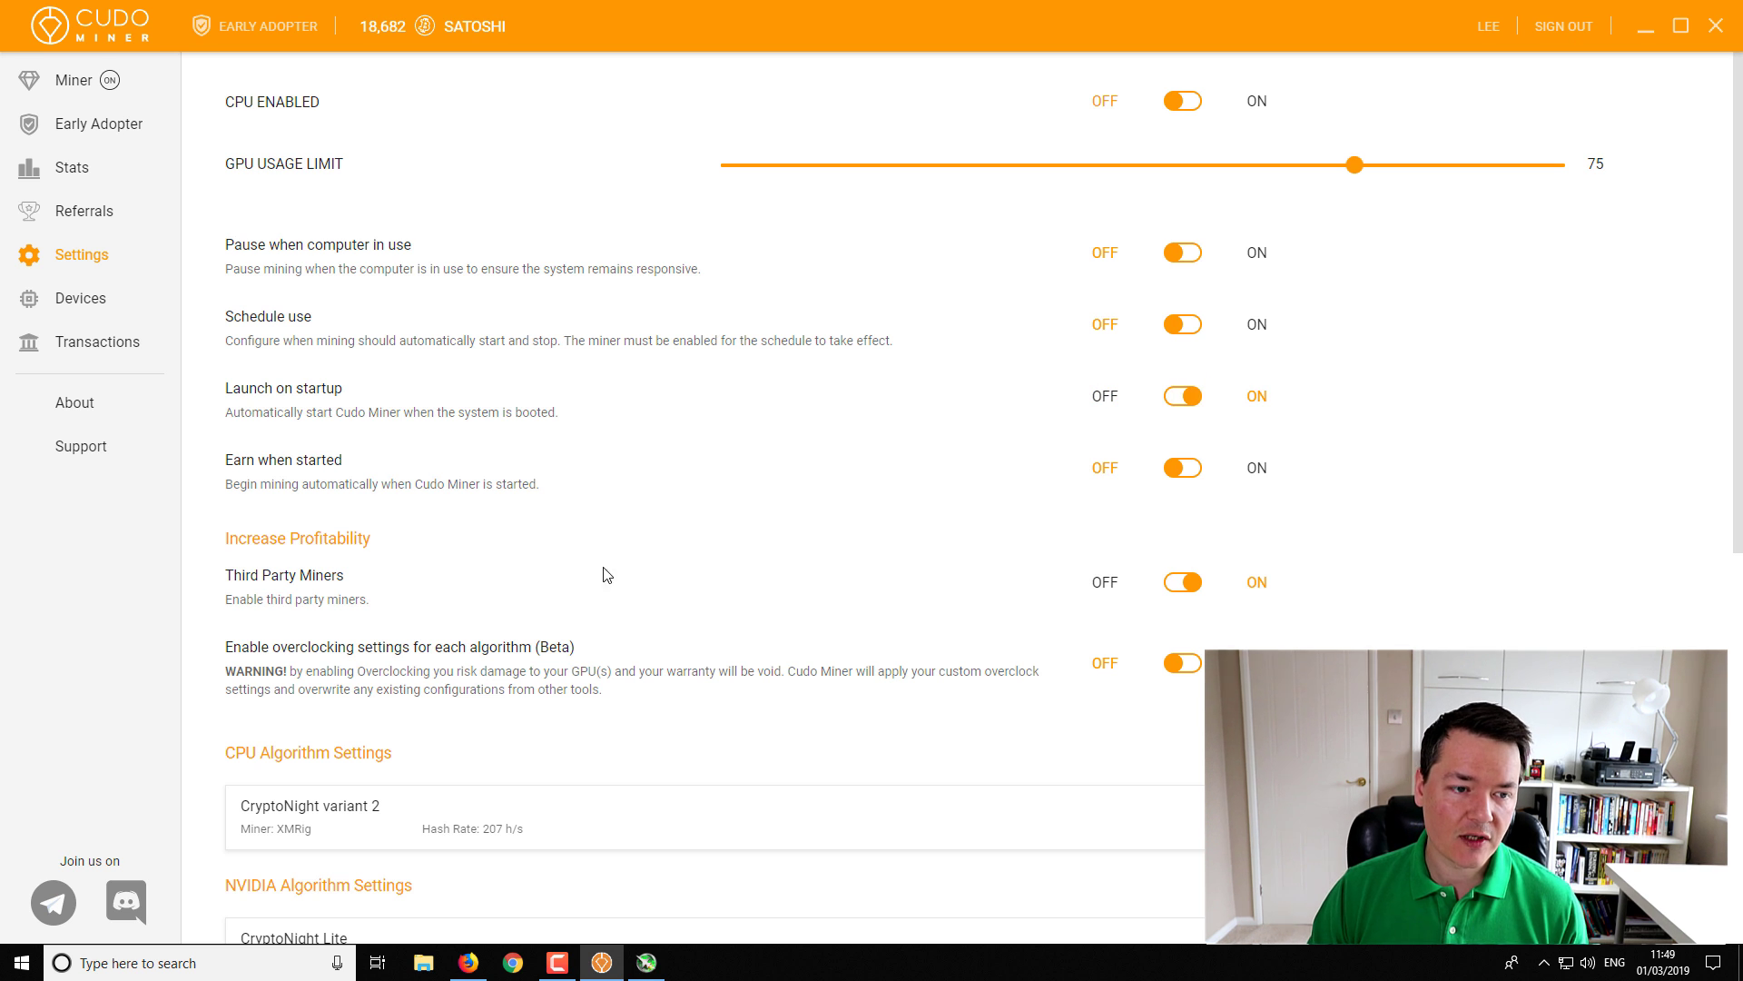
{"action": "left_click", "coordinate": [1186, 471]}
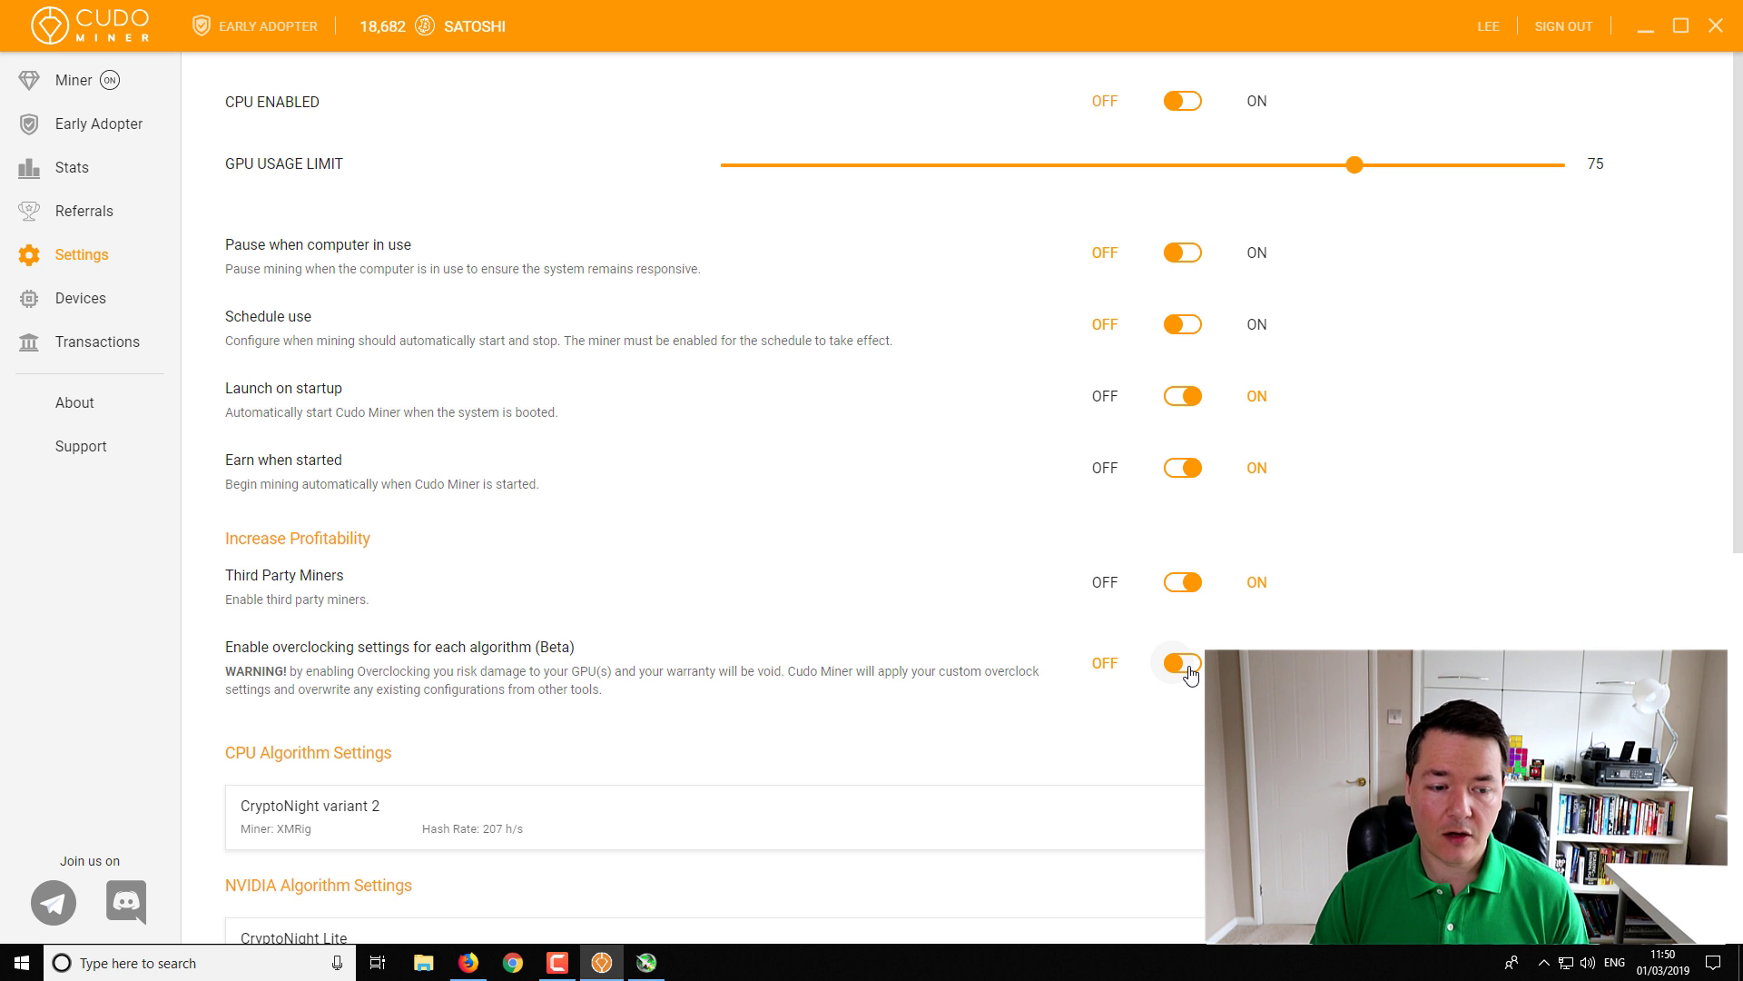
{"action": "scroll", "coordinate": [442, 352], "scroll_direction": "down", "scroll_amount": 4}
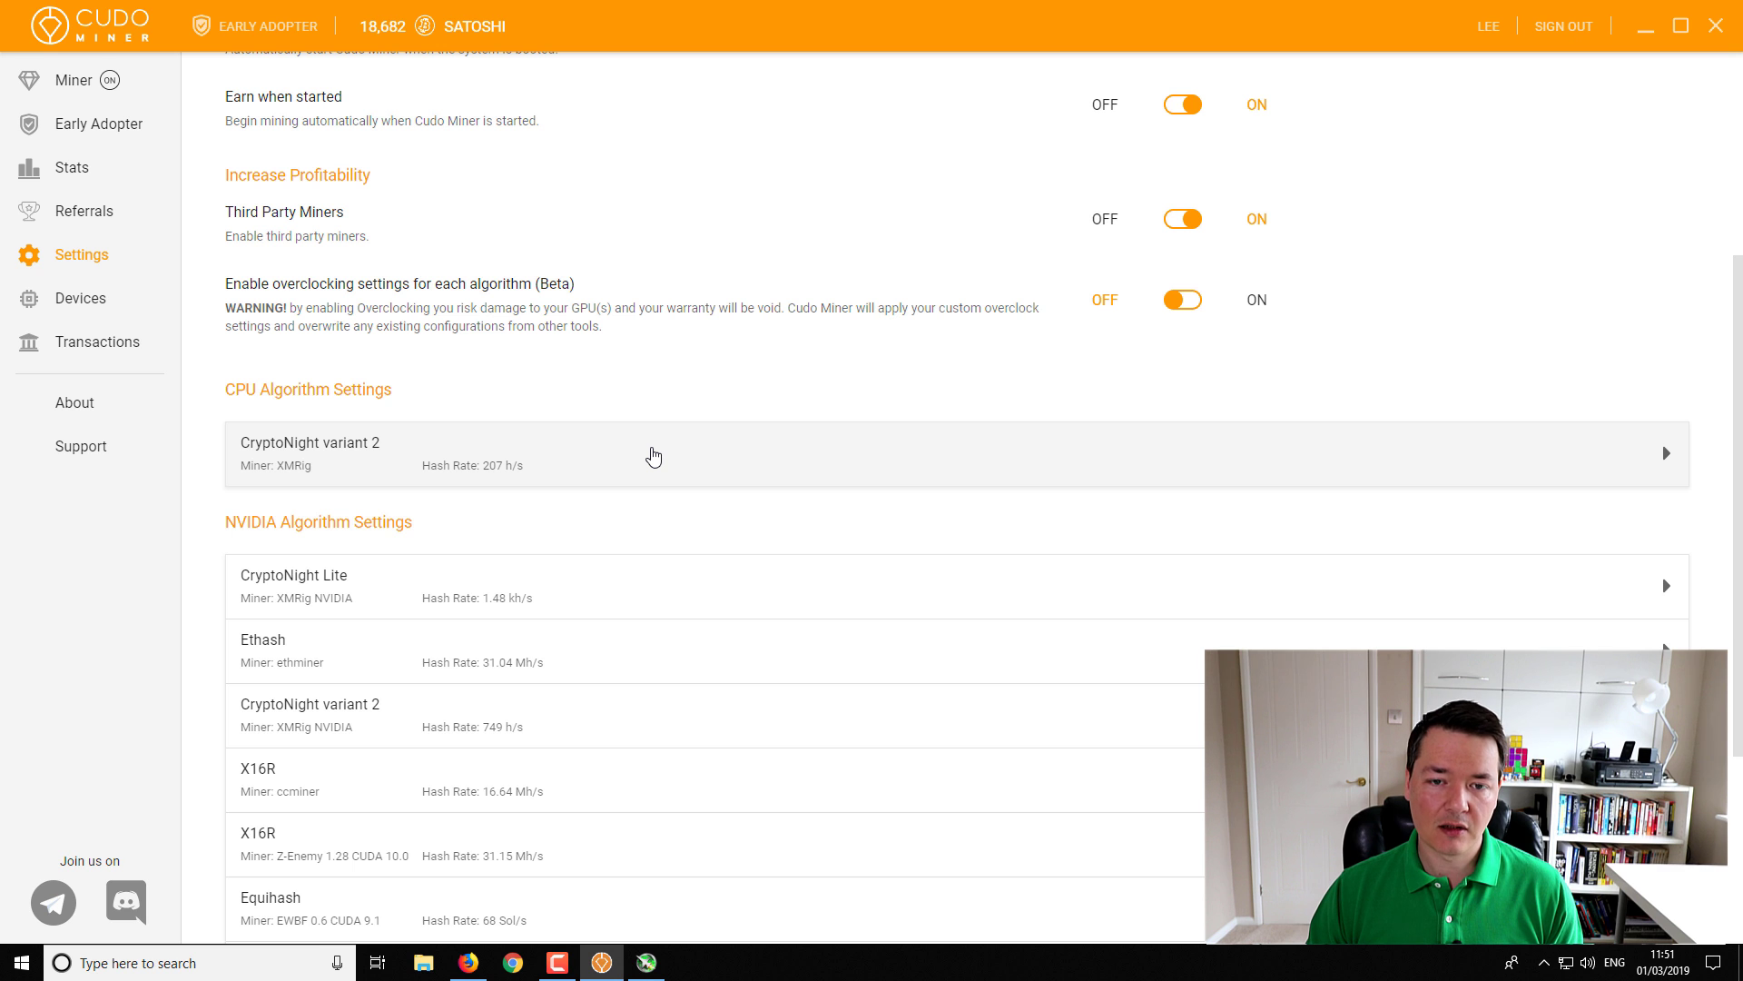
{"action": "scroll", "coordinate": [654, 456], "scroll_direction": "down", "scroll_amount": 3}
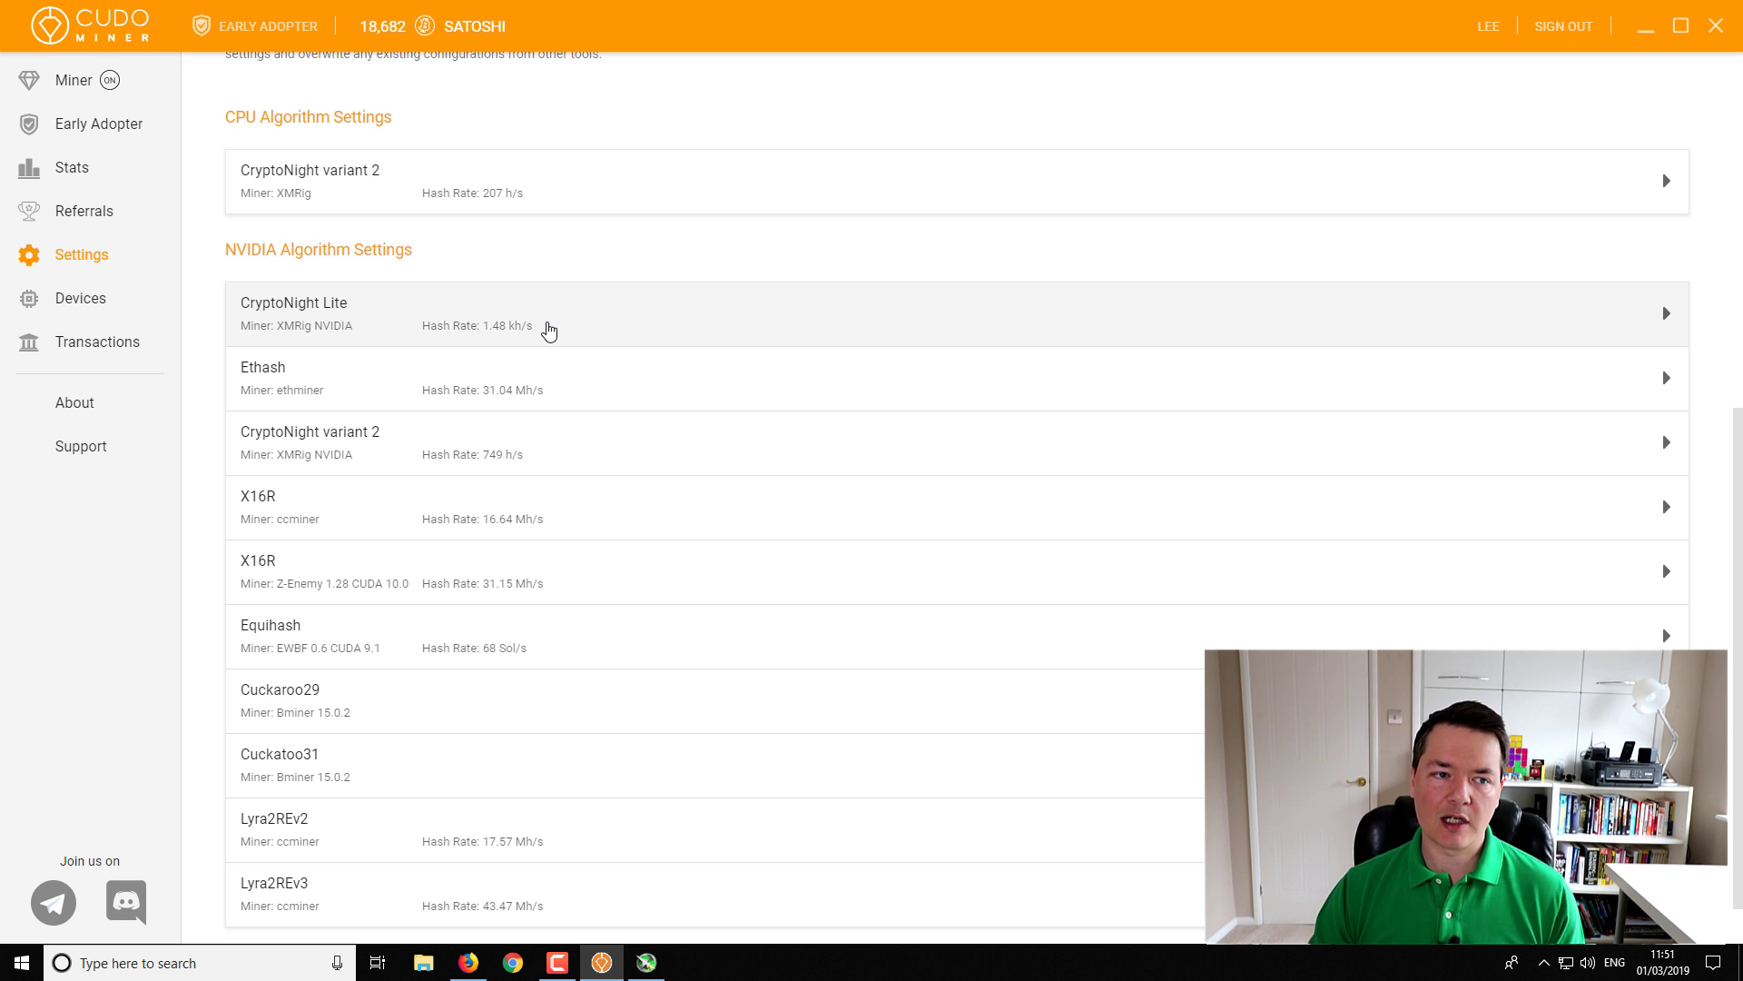
{"action": "scroll", "coordinate": [582, 289], "scroll_direction": "up", "scroll_amount": 1}
{"action": "scroll", "coordinate": [582, 289], "scroll_direction": "up", "scroll_amount": 5}
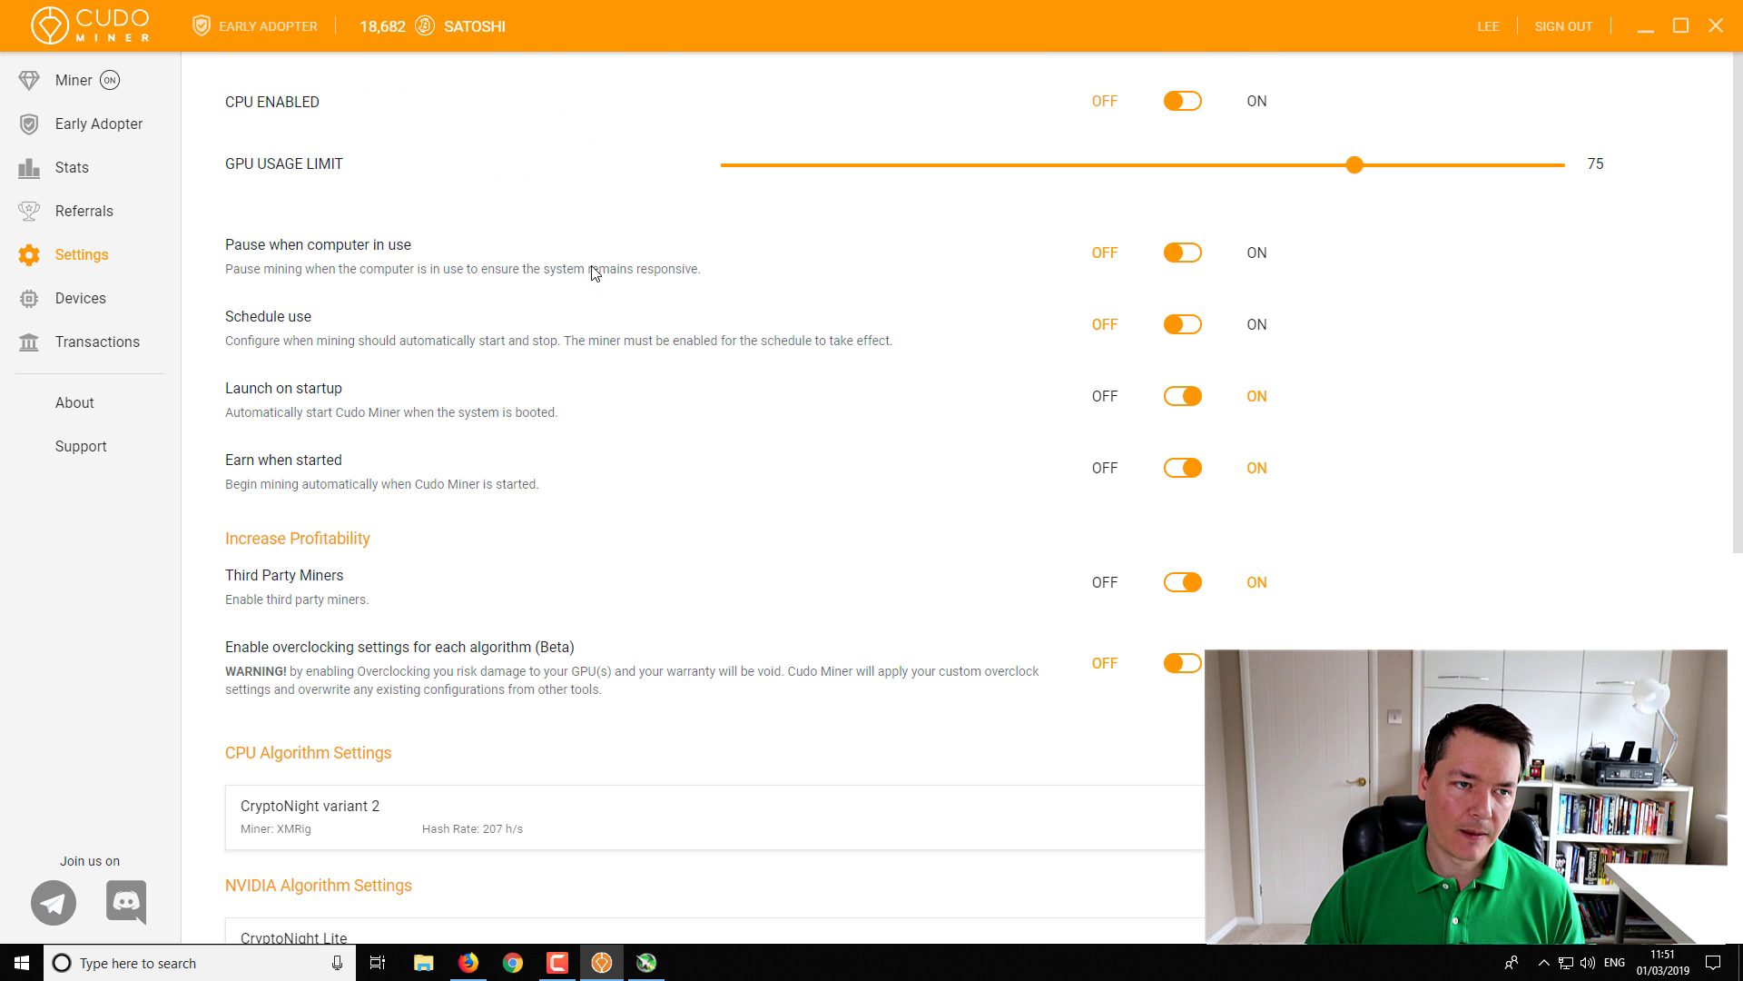
Step: Open the web console's Devices page, showing one running Windows machine with 1 GPU
{"action": "left_click", "coordinate": [90, 302]}
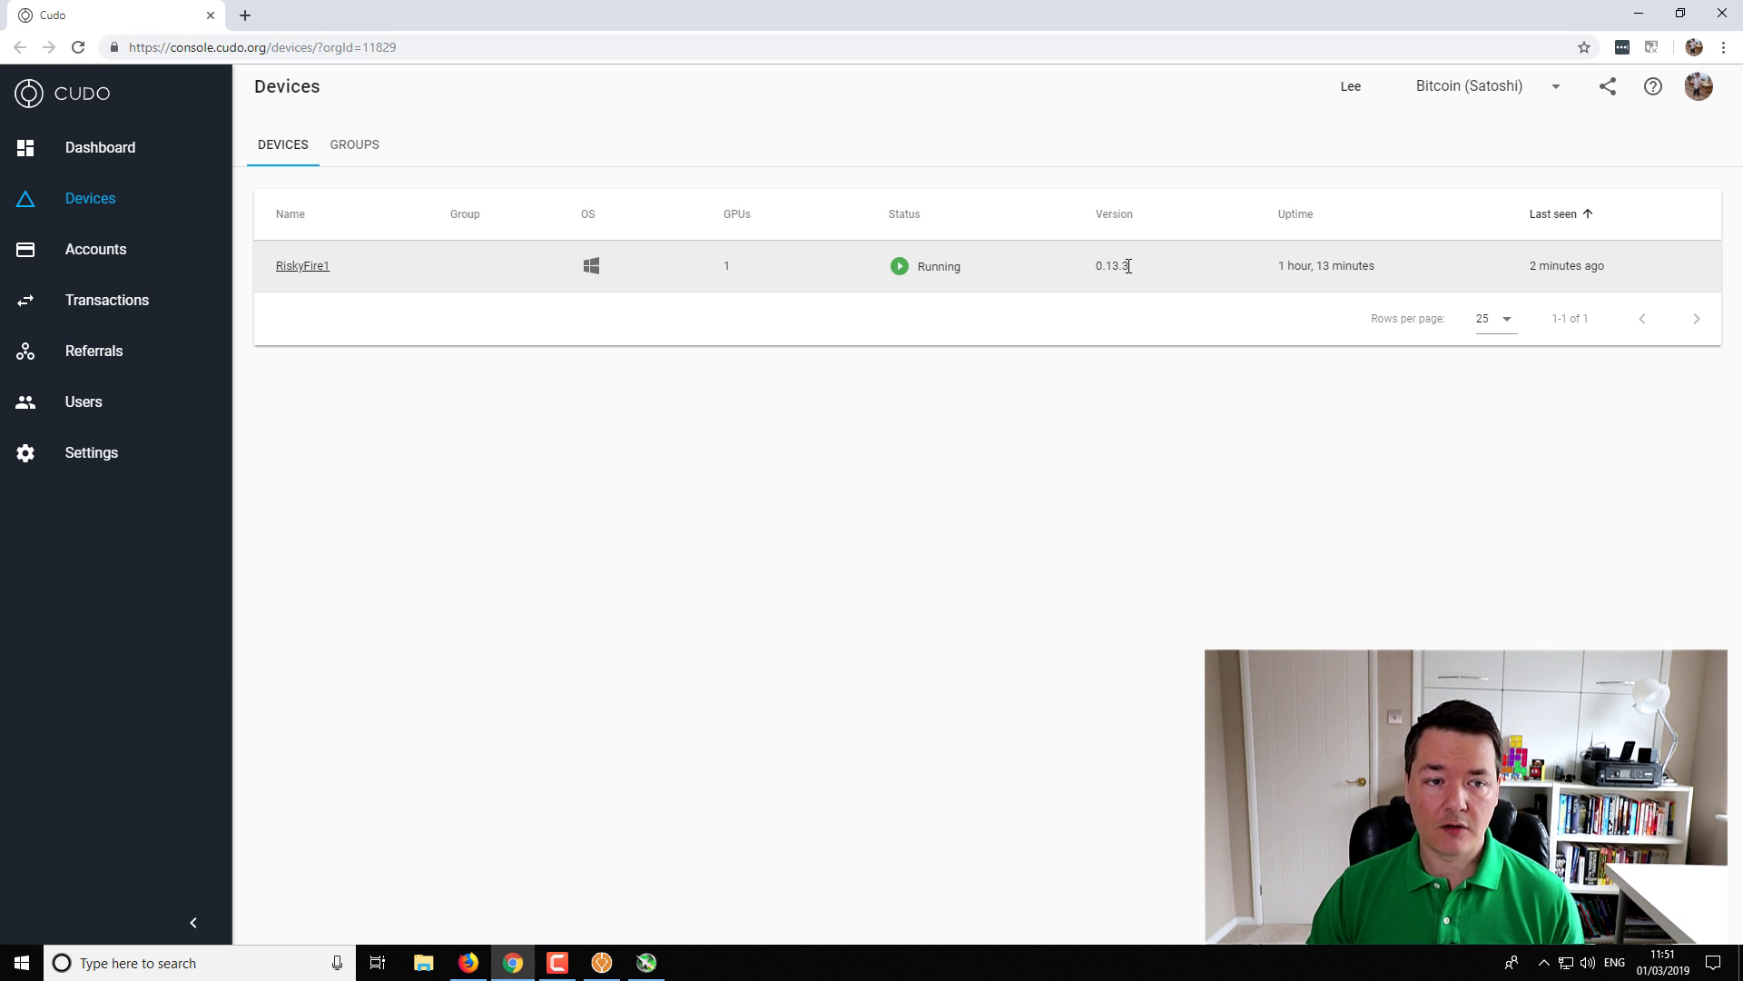
Step: Minimize Chrome and open the Transactions page with its five confirmed revenue and bonus entries
{"action": "left_click", "coordinate": [1646, 17]}
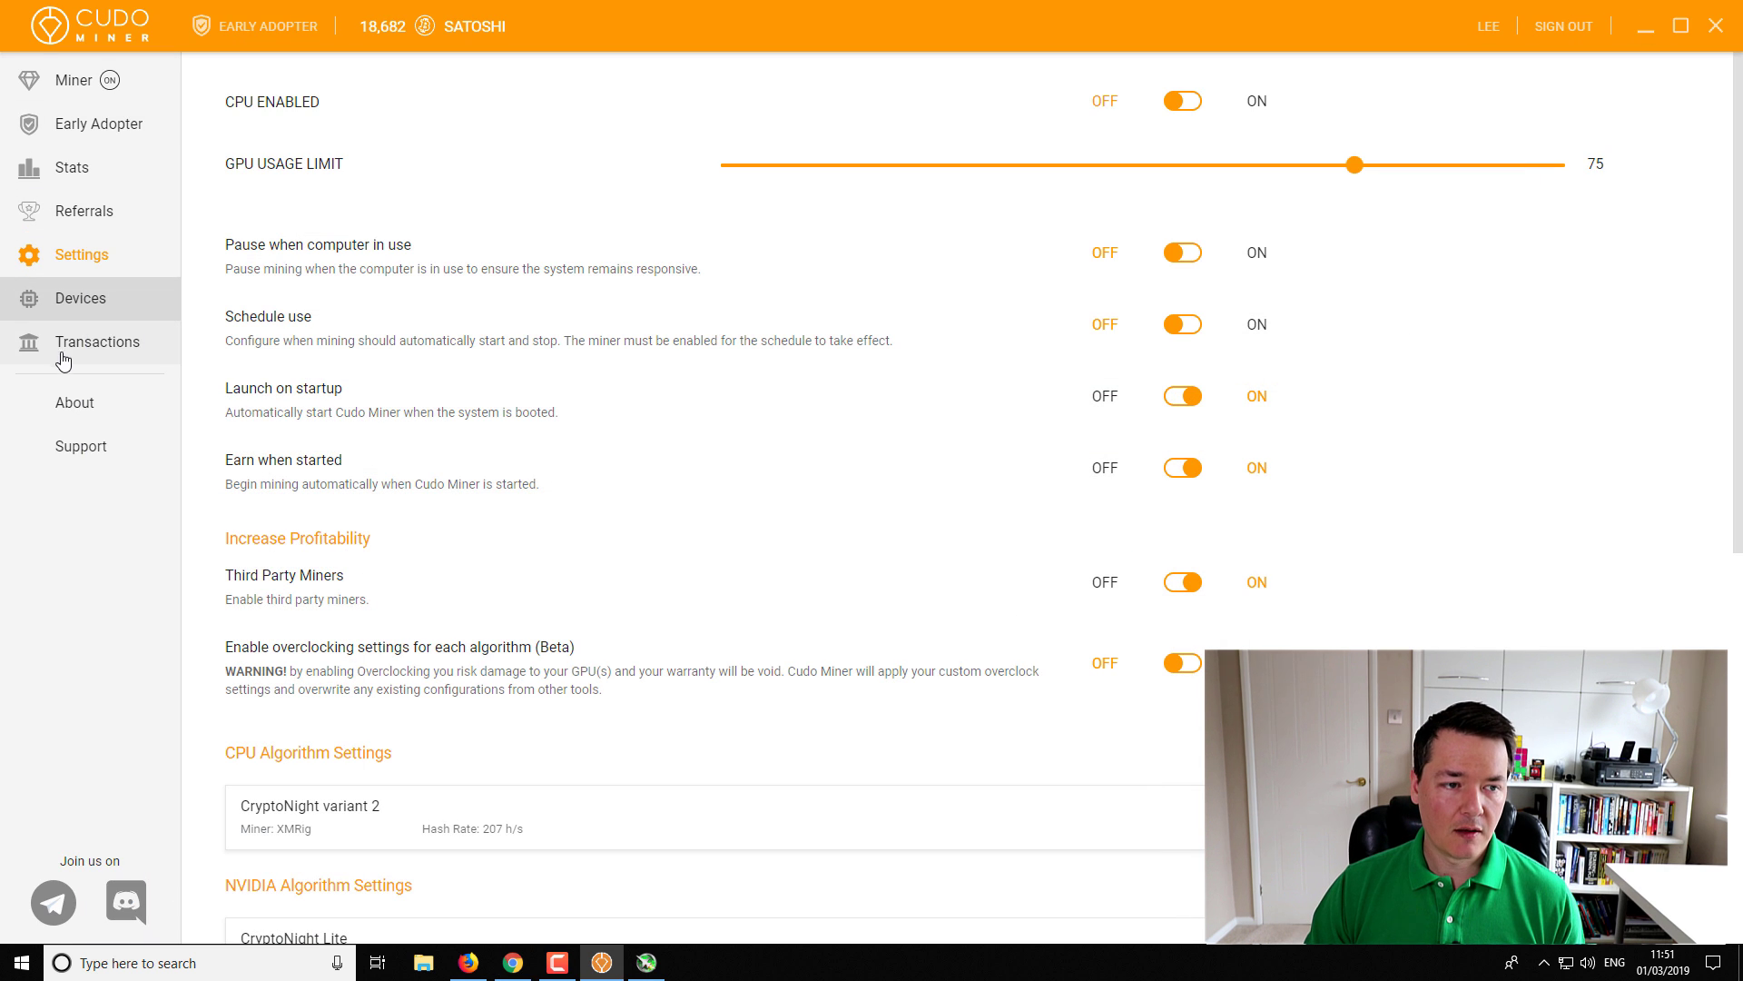
{"action": "left_click", "coordinate": [64, 345]}
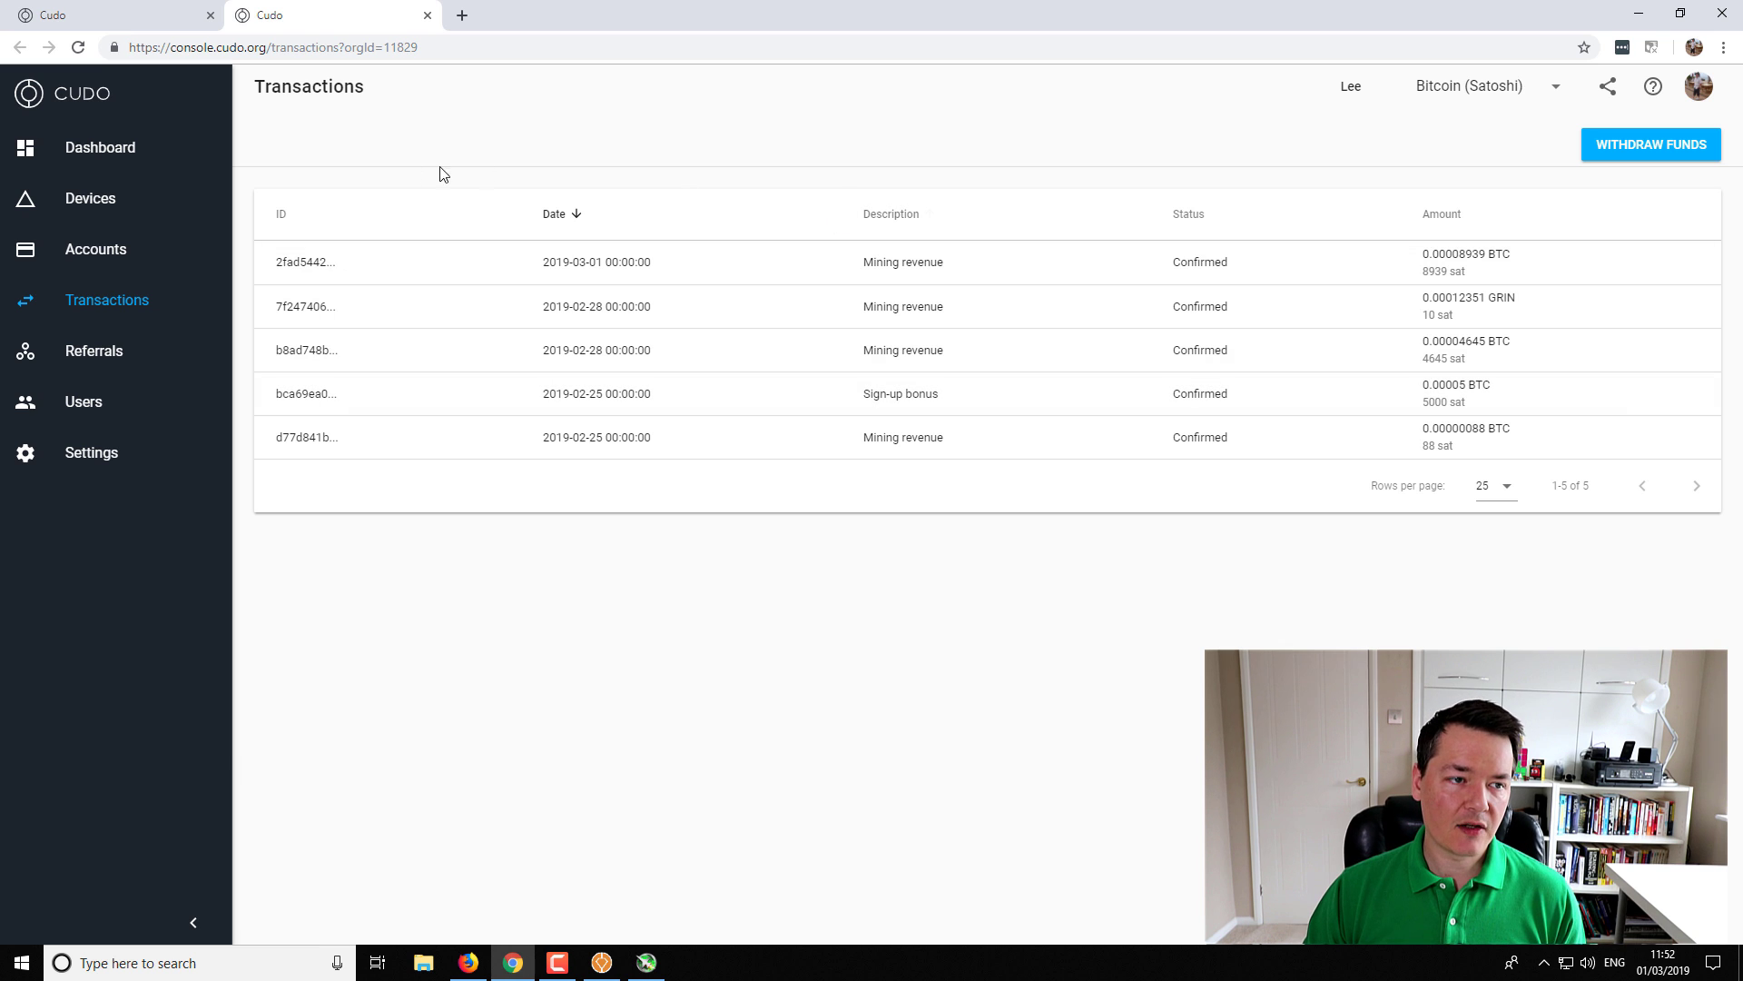
{"action": "left_click", "coordinate": [100, 152]}
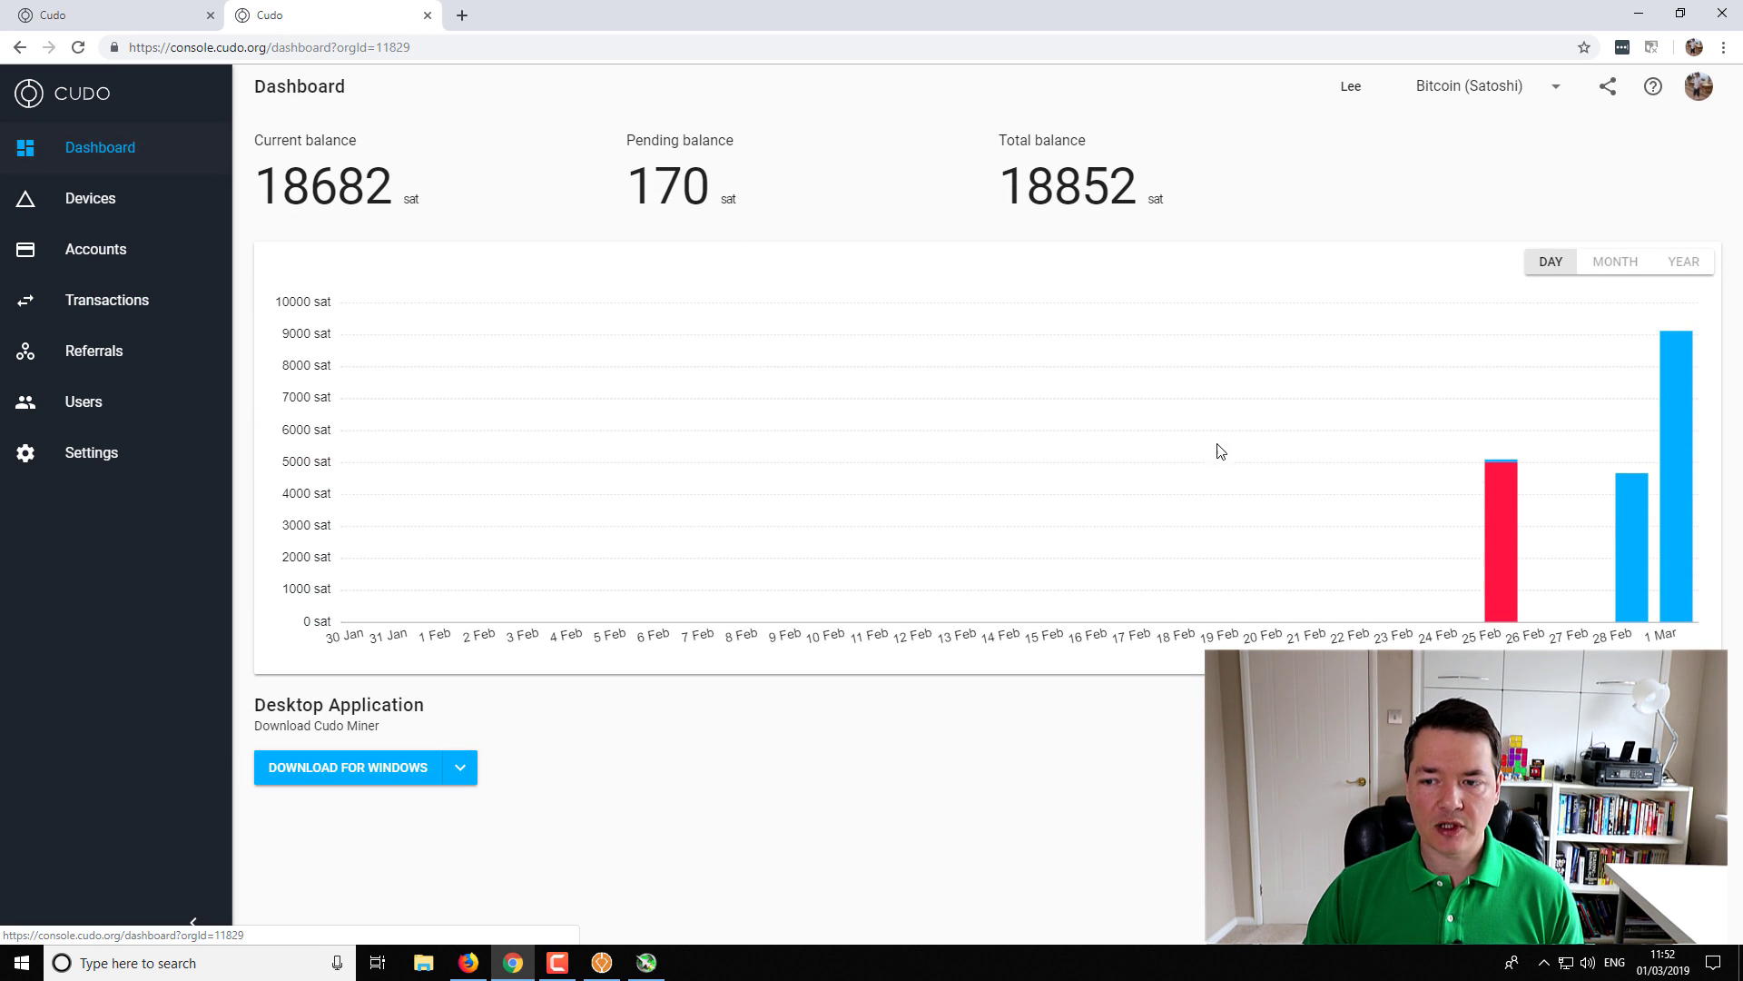
{"action": "mouse_move", "coordinate": [1510, 564]}
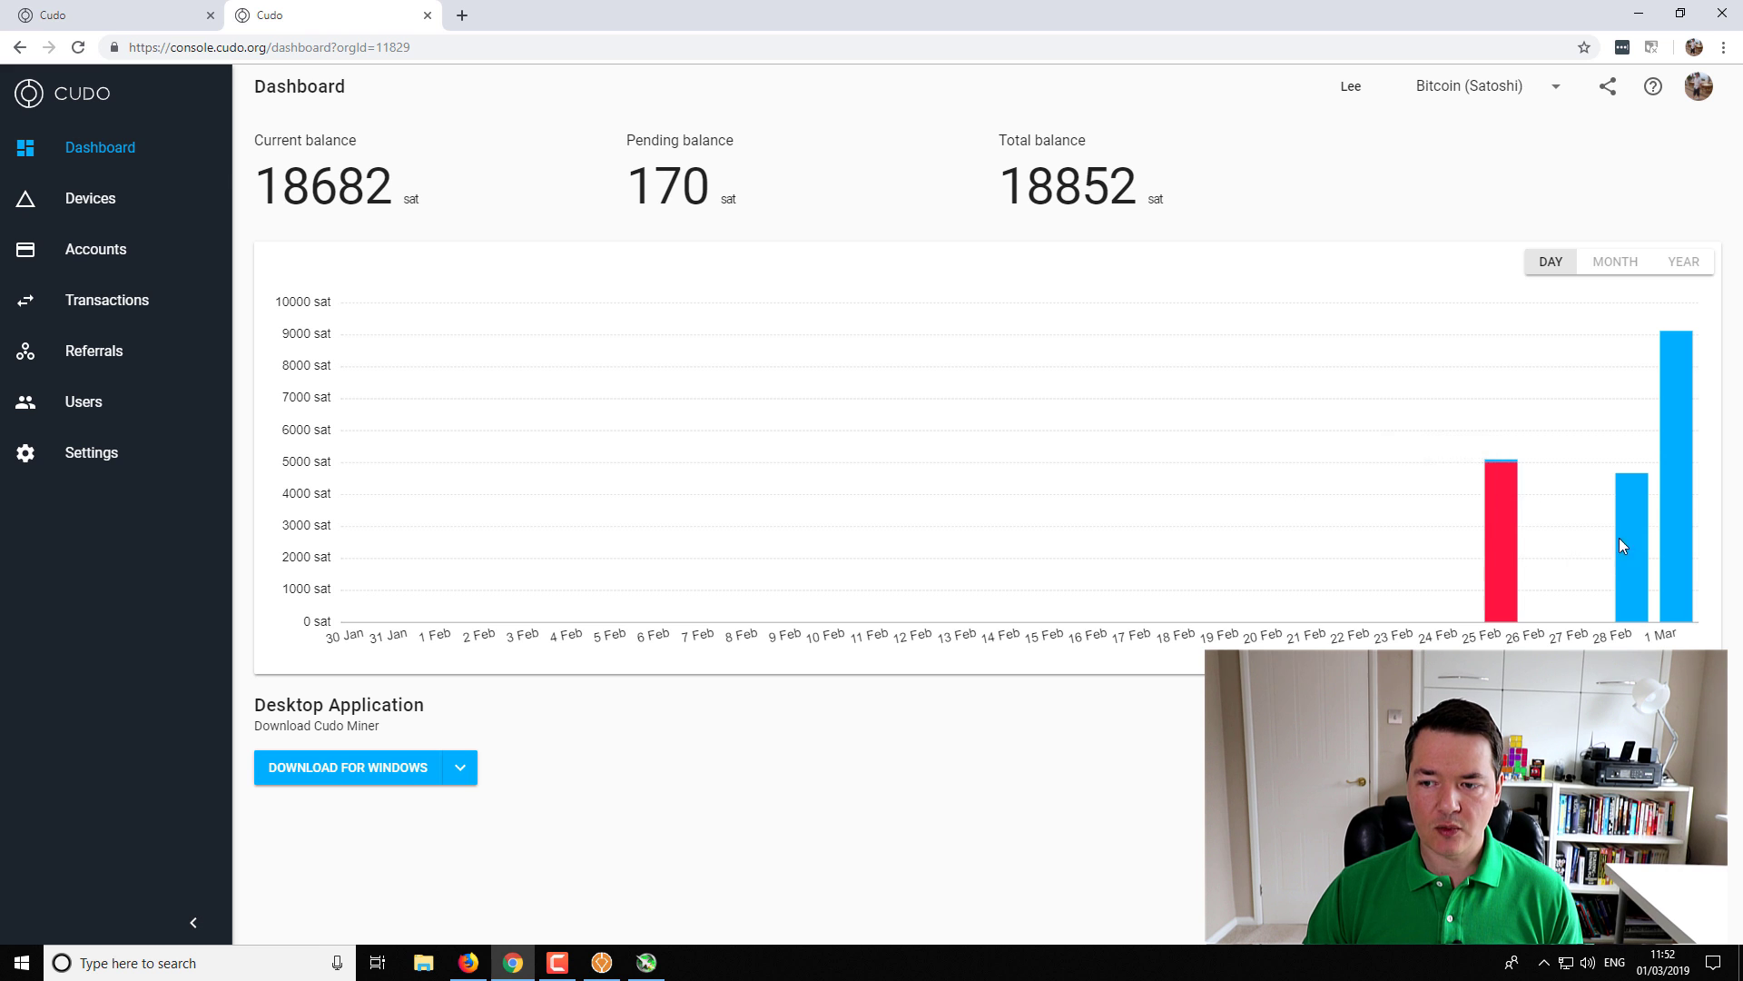
{"action": "mouse_move", "coordinate": [1667, 450]}
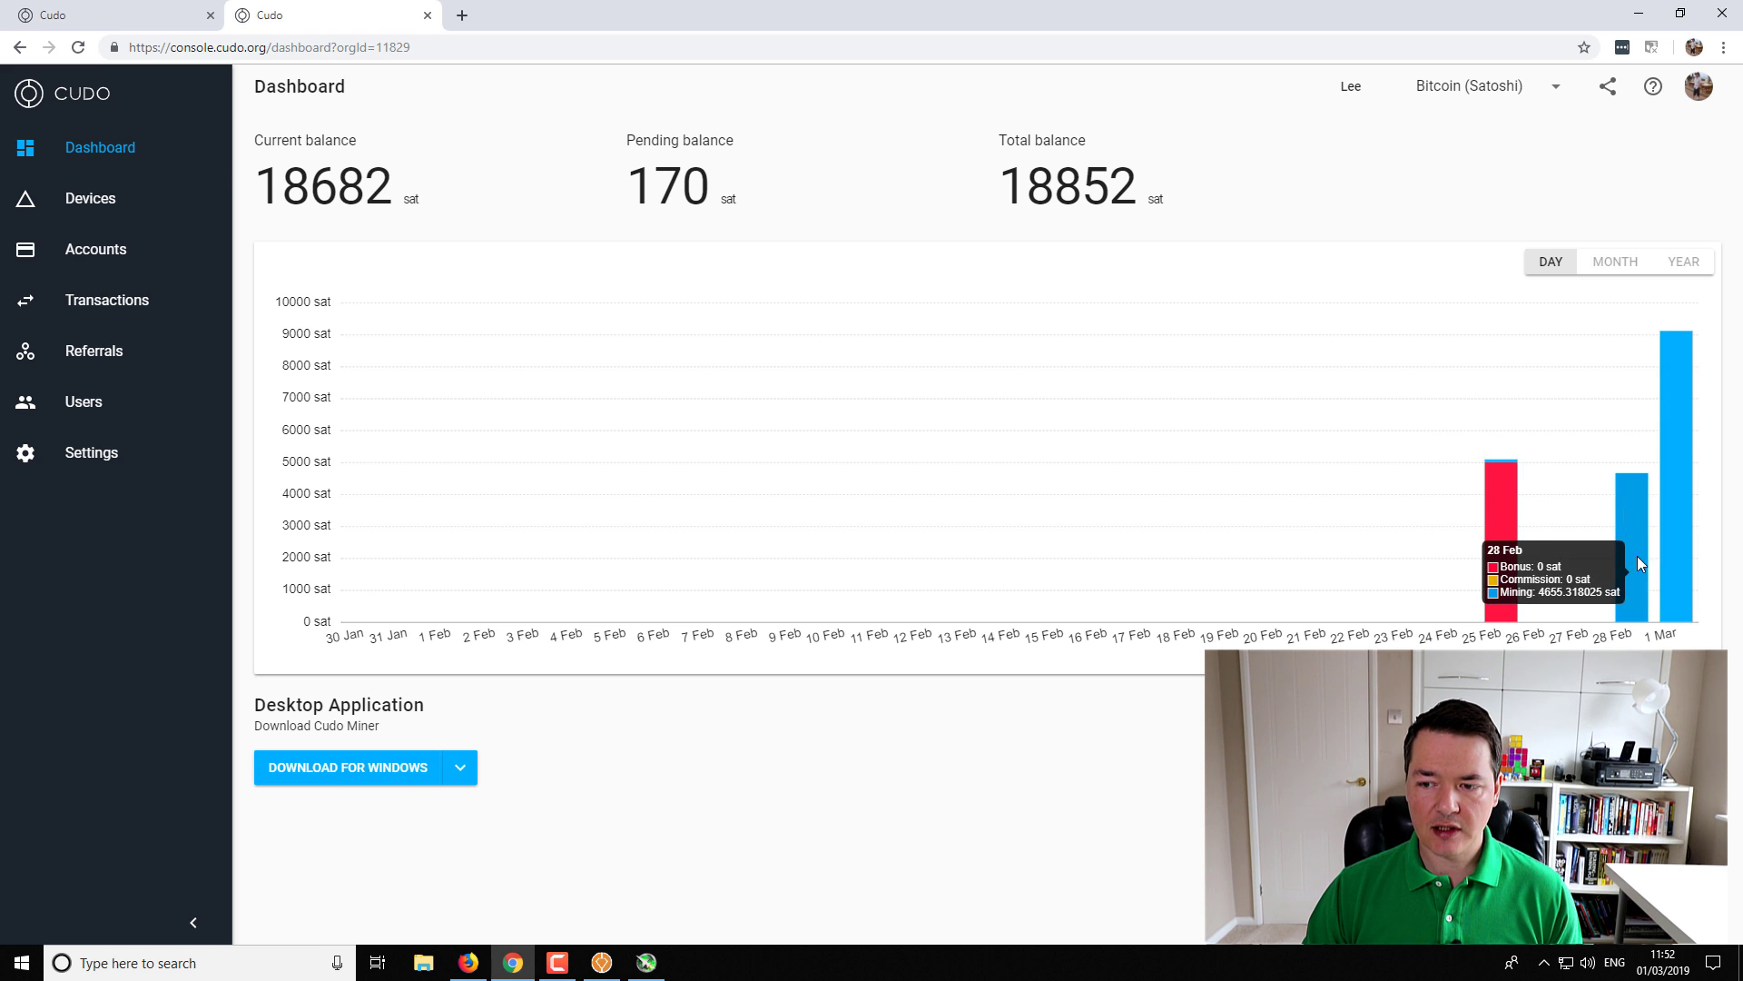
{"action": "mouse_move", "coordinate": [1645, 551]}
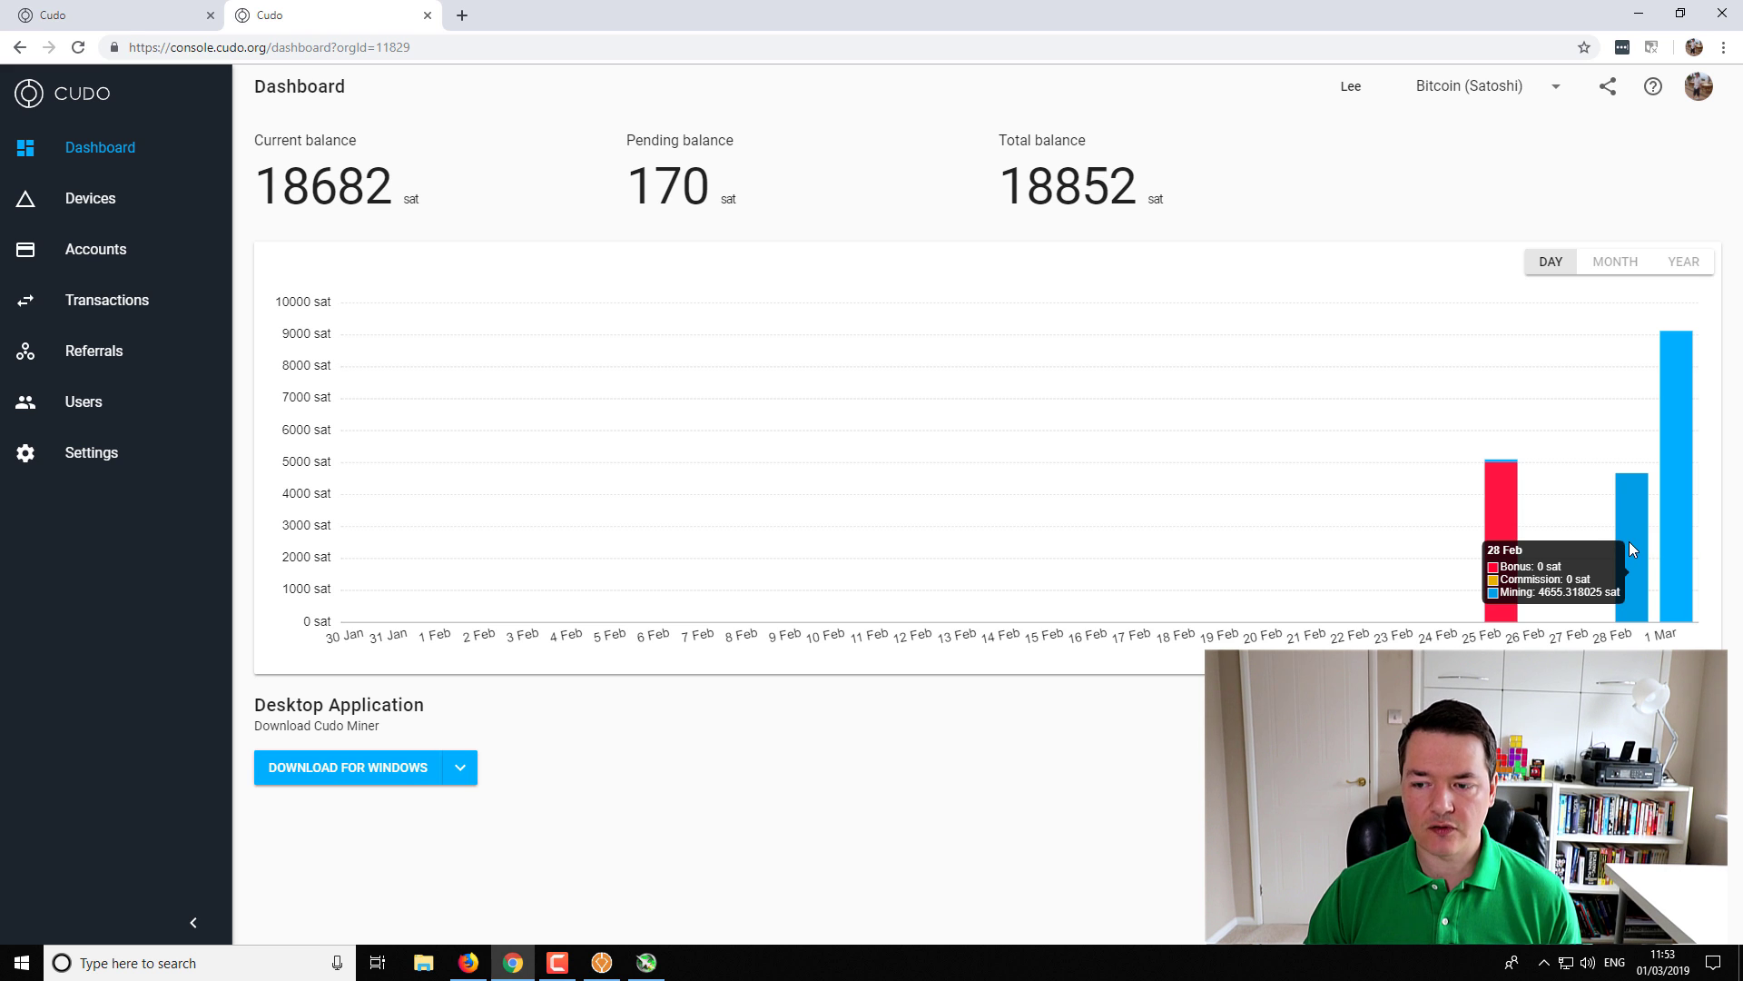
{"action": "mouse_move", "coordinate": [1670, 518]}
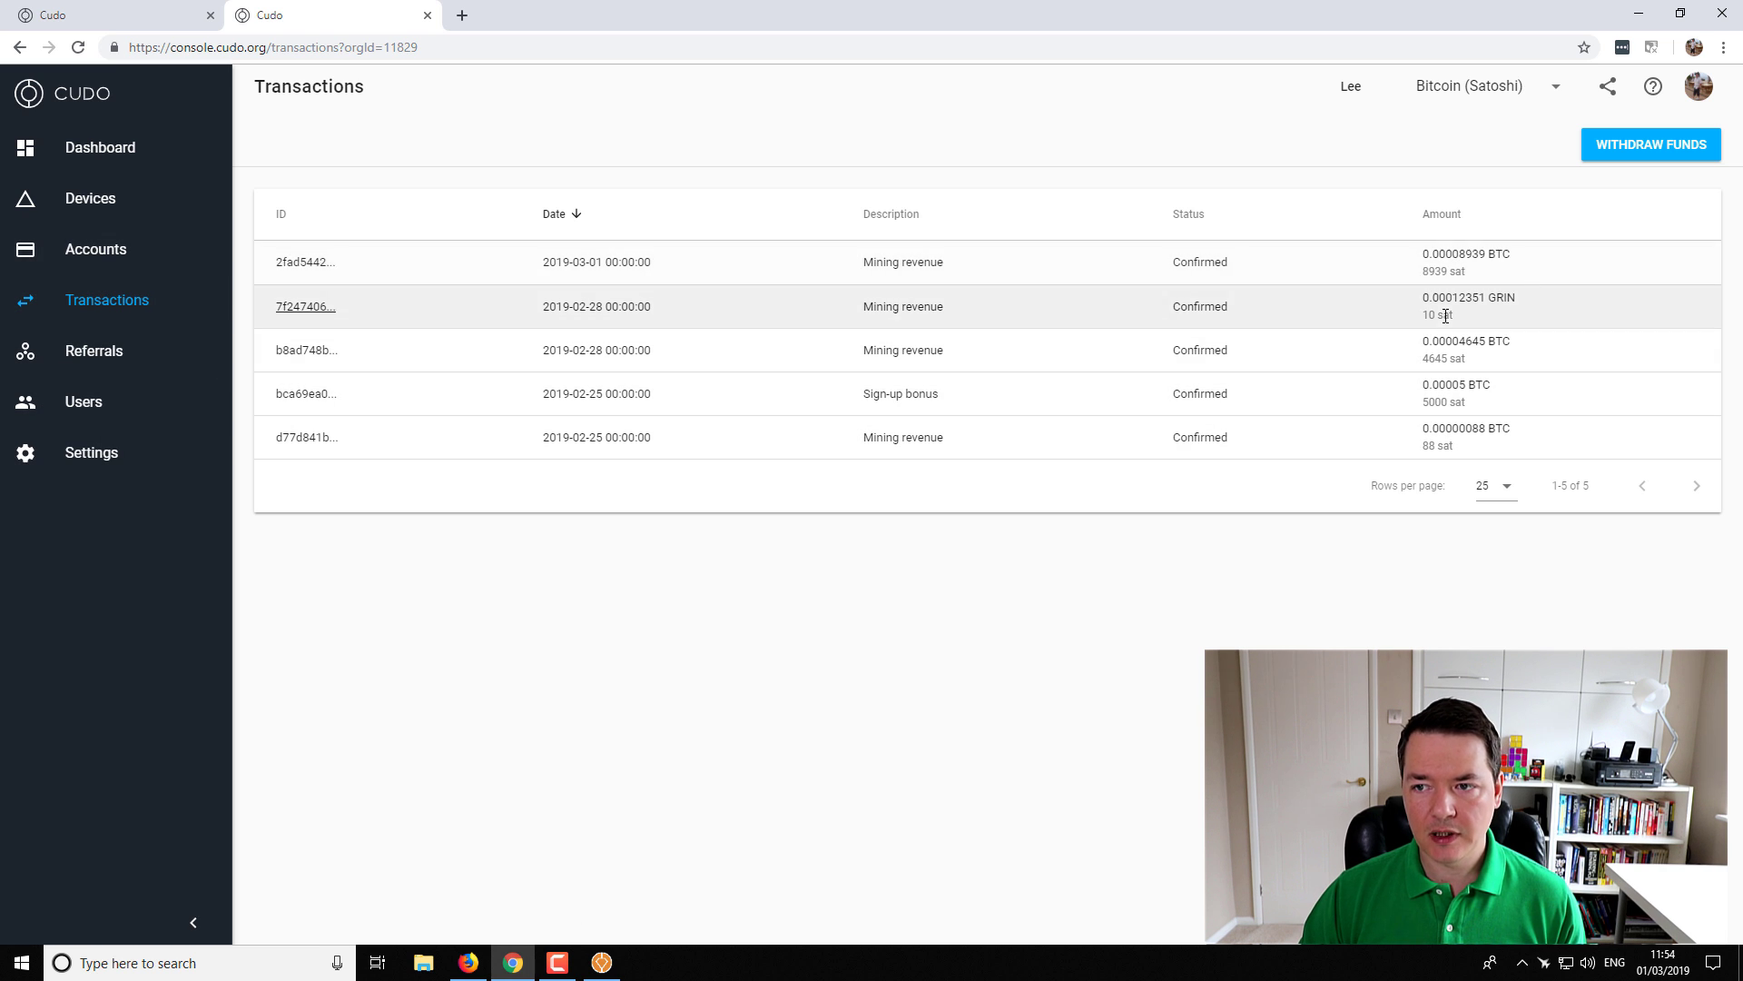
Step: Open the Withdraw funds form and inspect the 0.00018672 BTC withdrawal amount
{"action": "left_click", "coordinate": [1648, 147]}
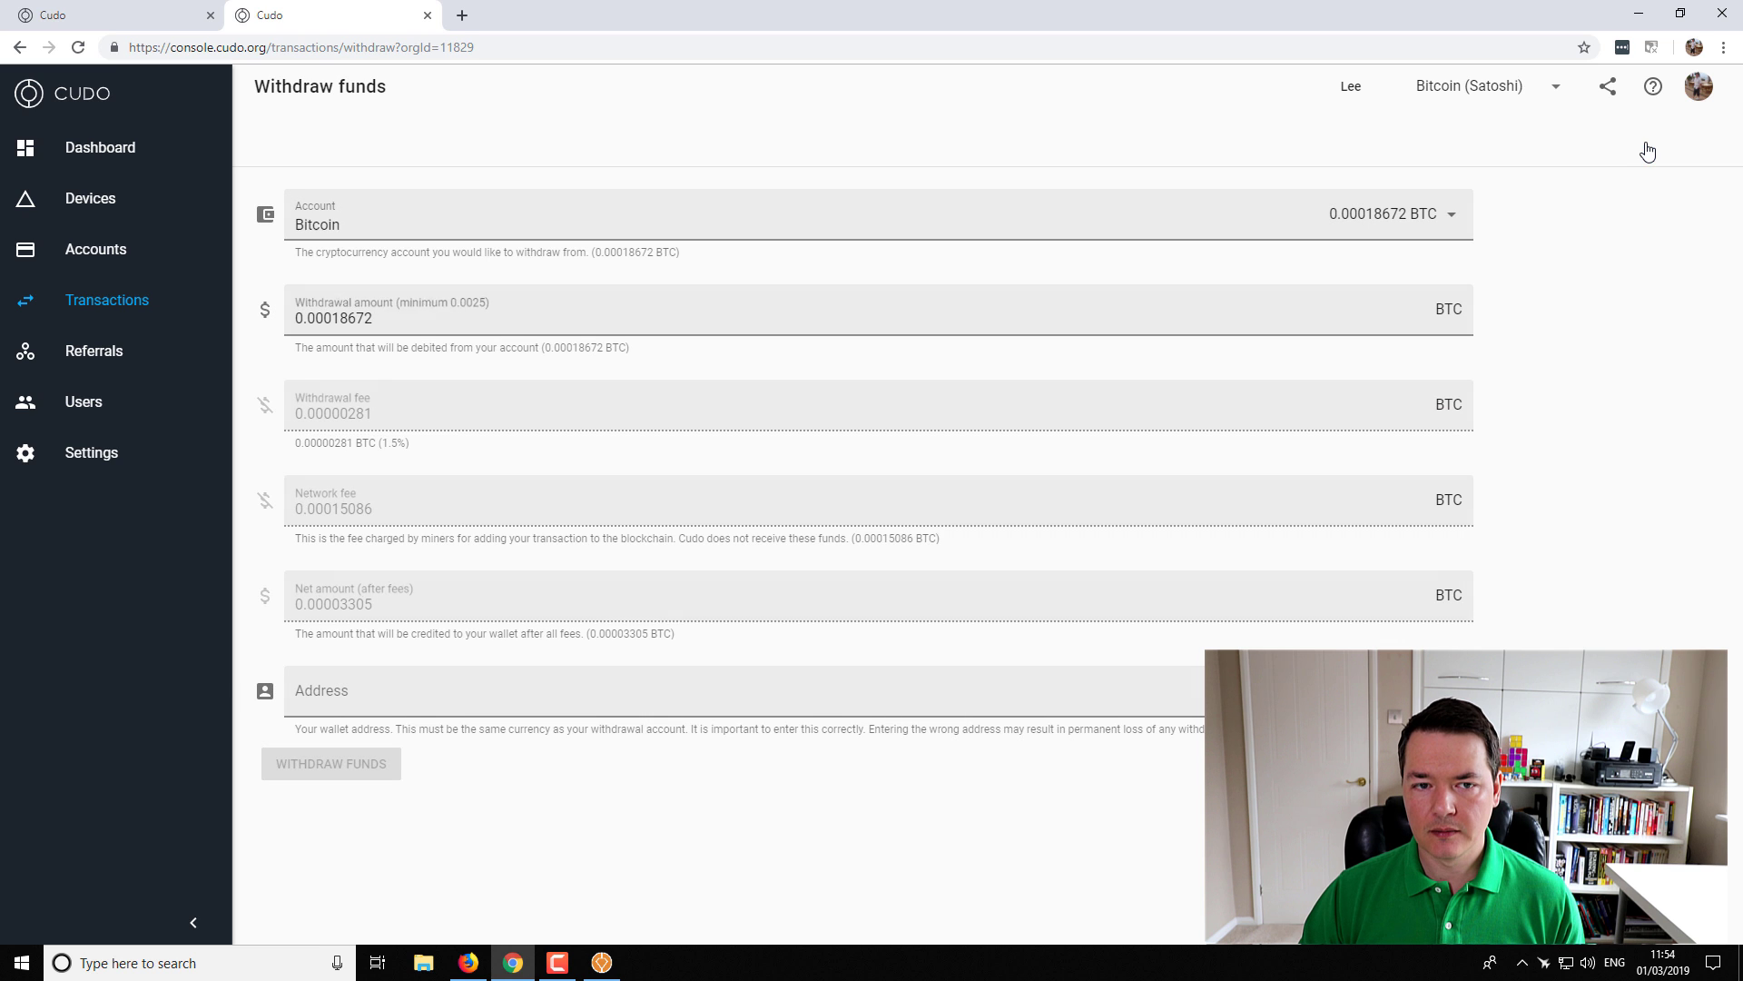
{"action": "left_click", "coordinate": [373, 318]}
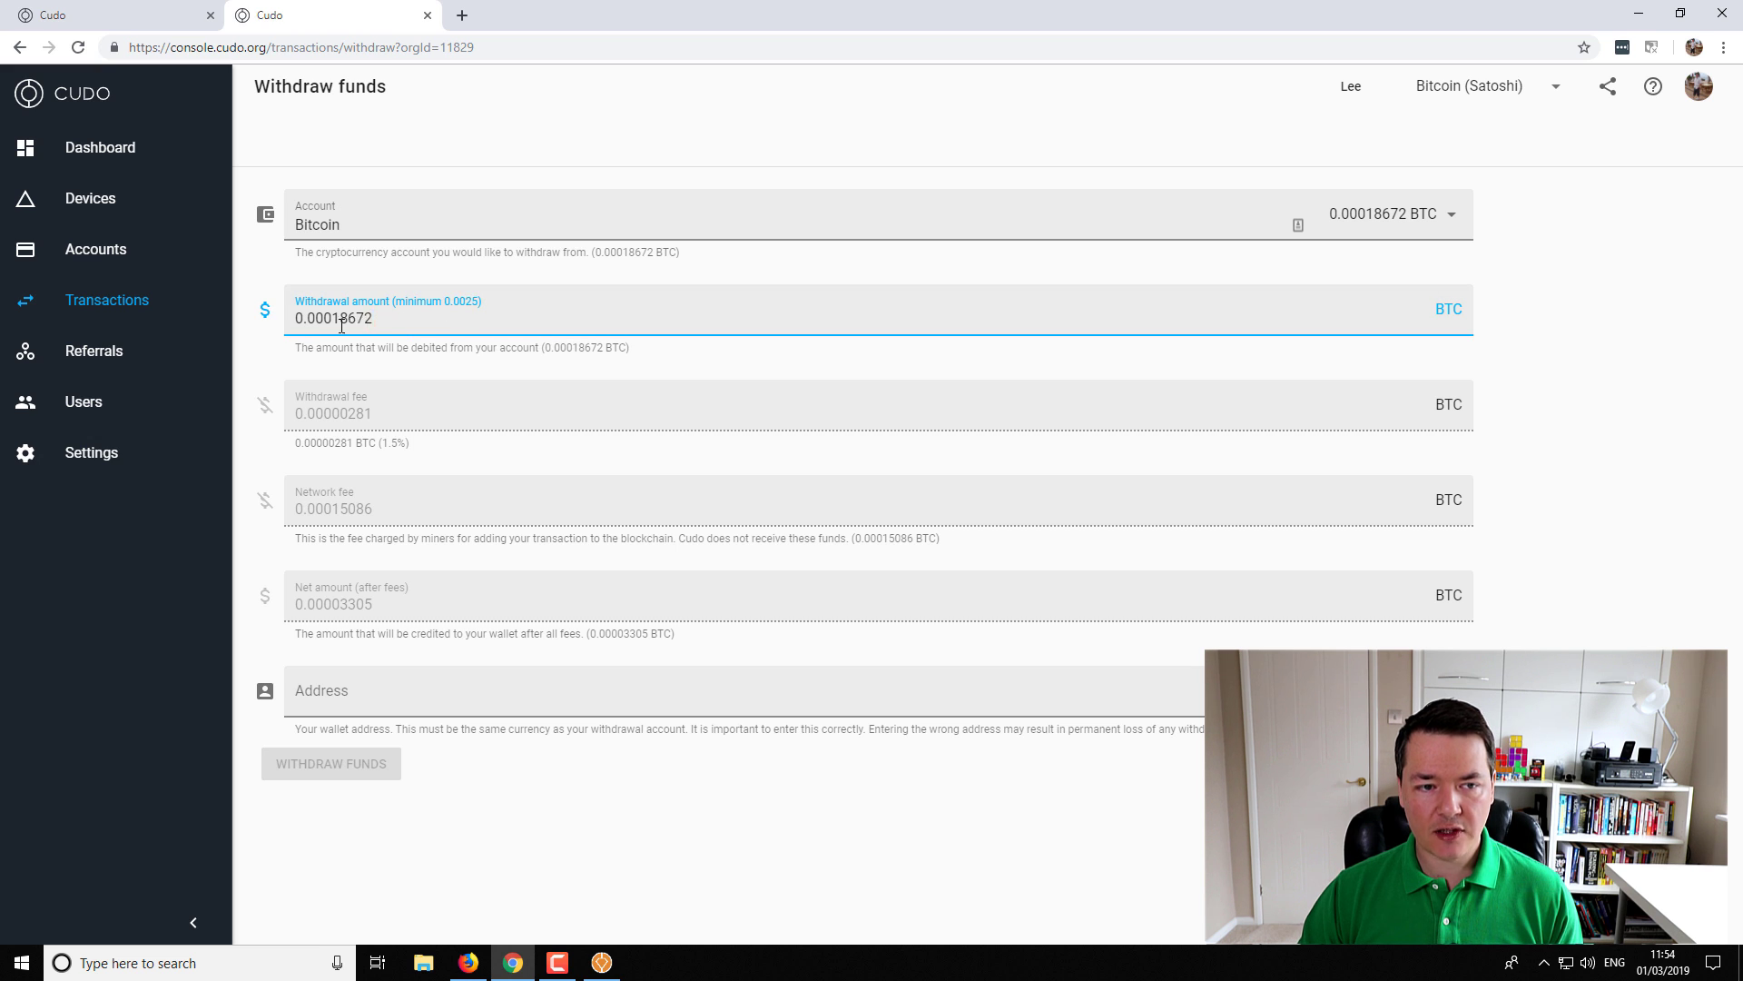
{"action": "left_click_drag", "start_coordinate": [325, 318], "coordinate": [372, 317]}
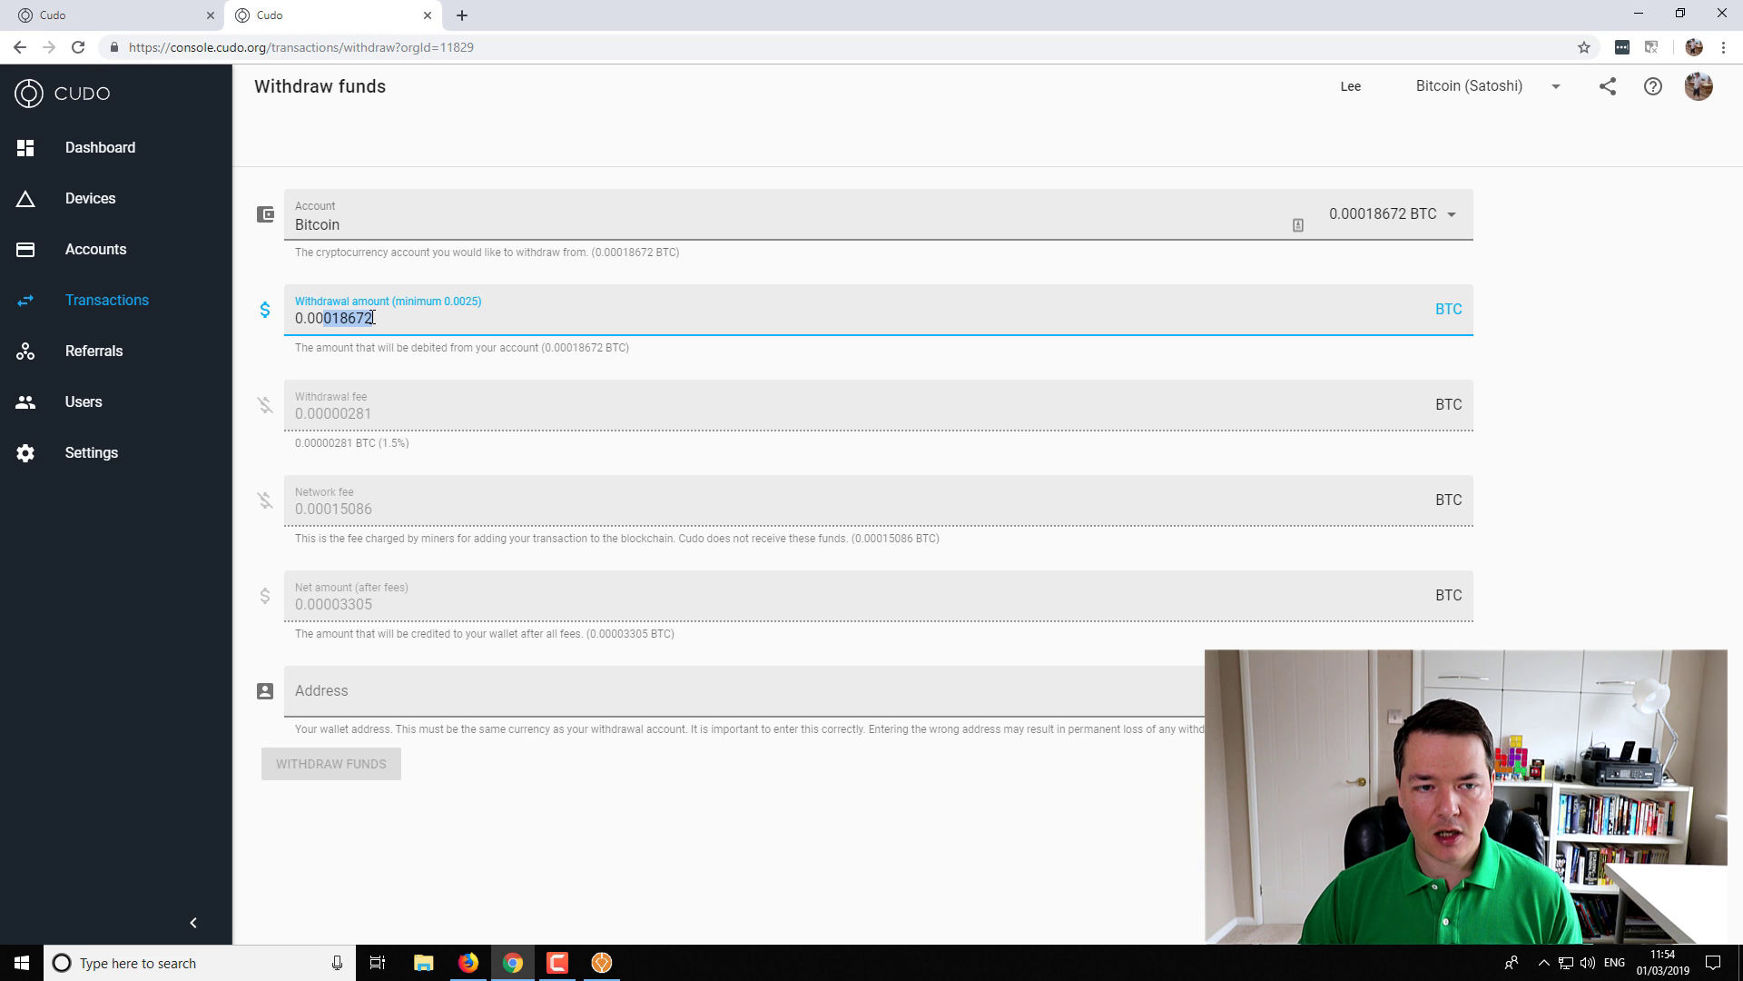
{"action": "left_click", "coordinate": [373, 317]}
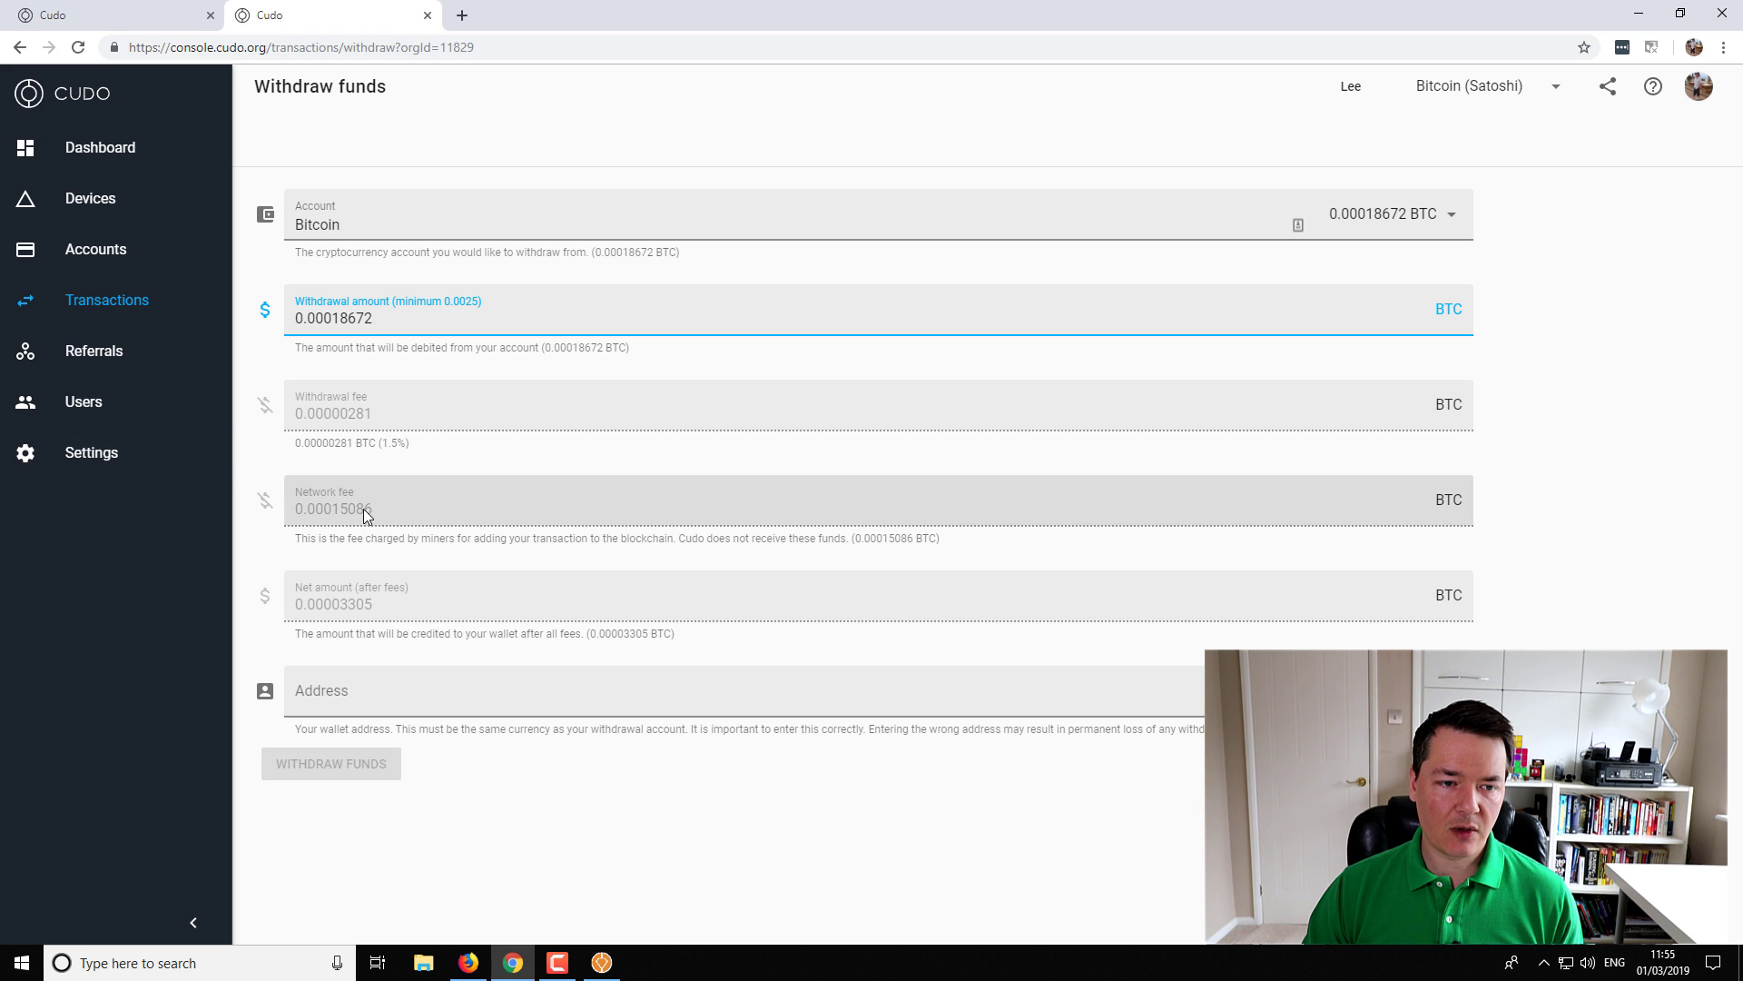
Step: Focus the withdraw form's Address field to begin entering a wallet address
{"action": "left_click", "coordinate": [367, 689]}
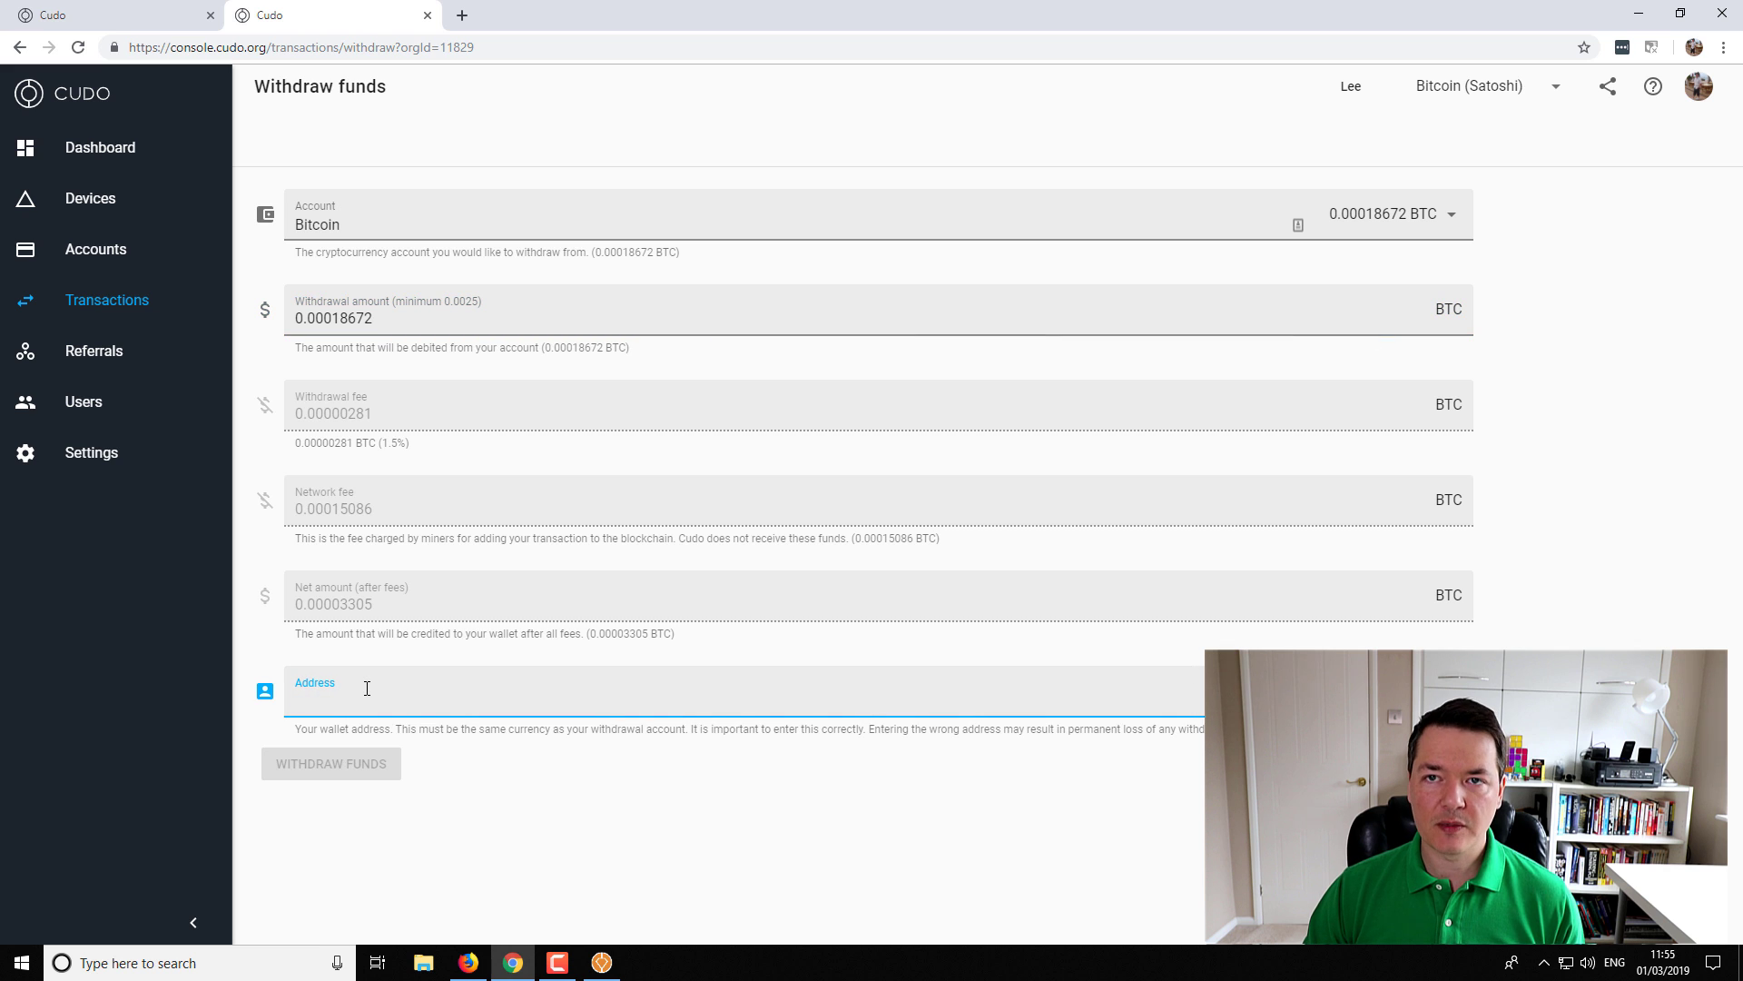